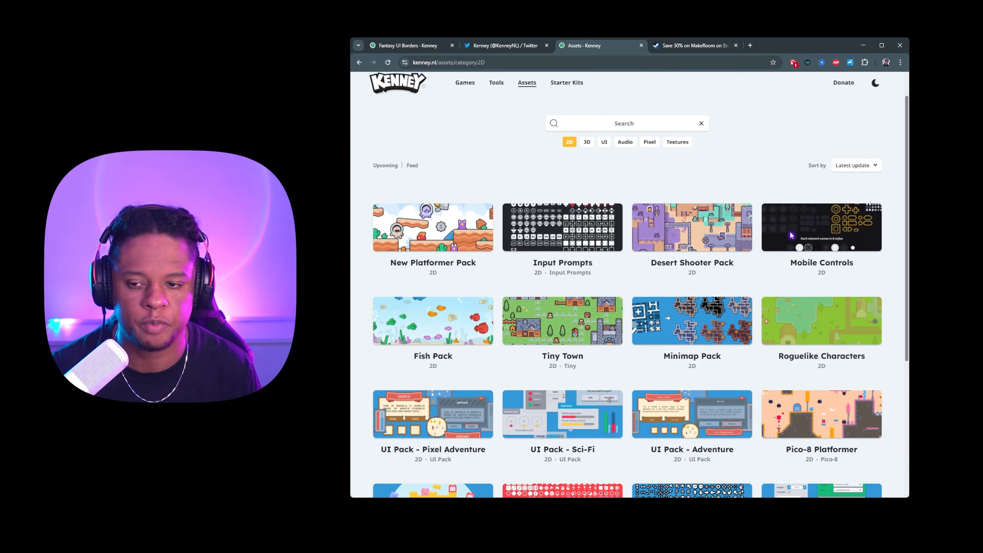
# Browse the 2D asset packs on the Kenney site and switch the list to the UI assets.
pyautogui.scroll(-3, 790, 233)
pyautogui.scroll(-1, 650, 236)
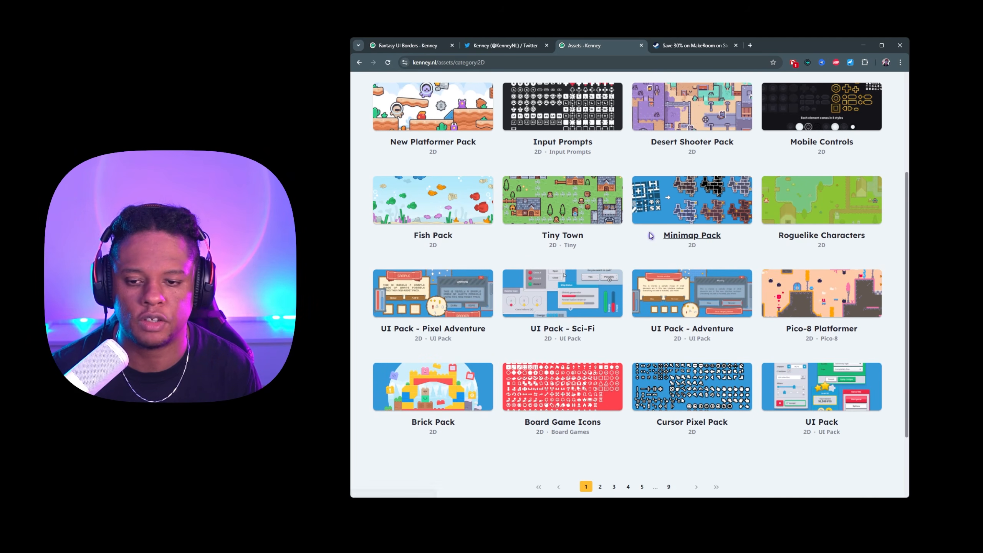
pyautogui.scroll(-1, 650, 236)
pyautogui.scroll(5, 619, 282)
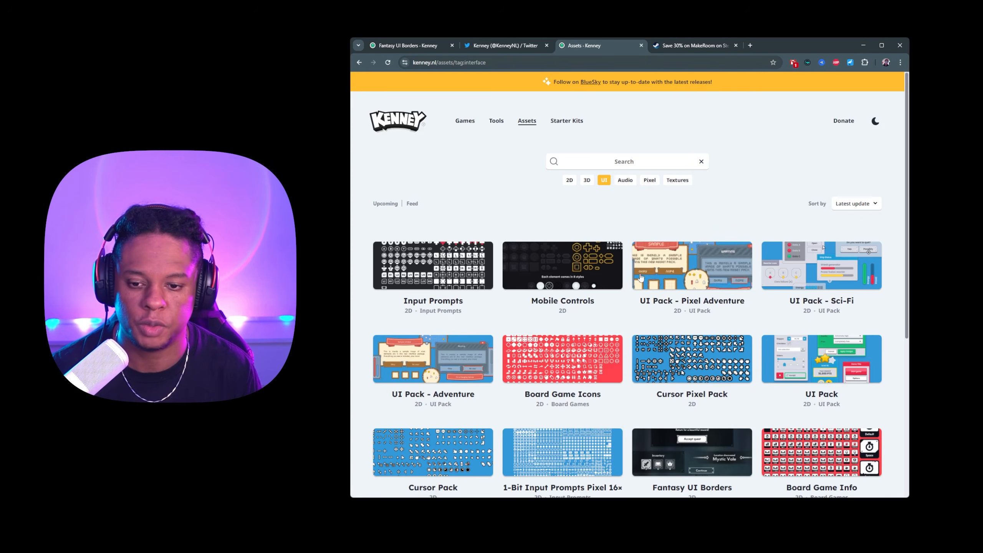
# Find the Fantasy UI Borders pack among the UI assets, open its page and enlarge the game interface sample image.
pyautogui.scroll(-2, 628, 289)
pyautogui.scroll(-4, 628, 288)
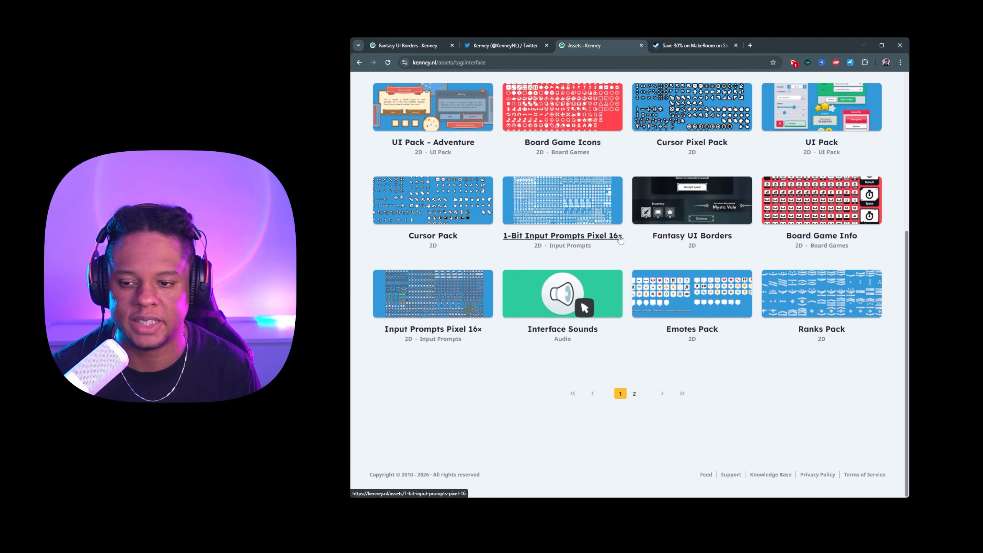
pyautogui.click(646, 205)
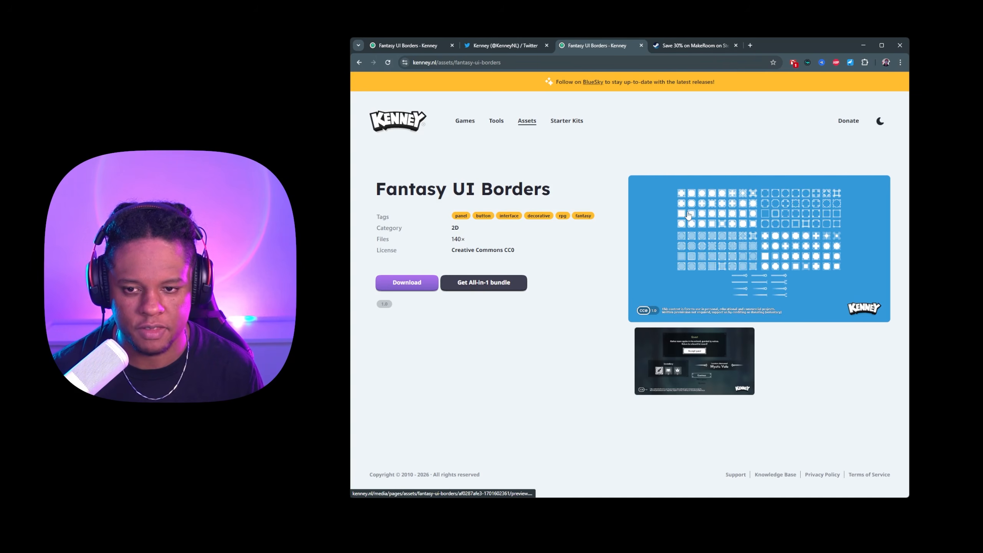
pyautogui.click(643, 362)
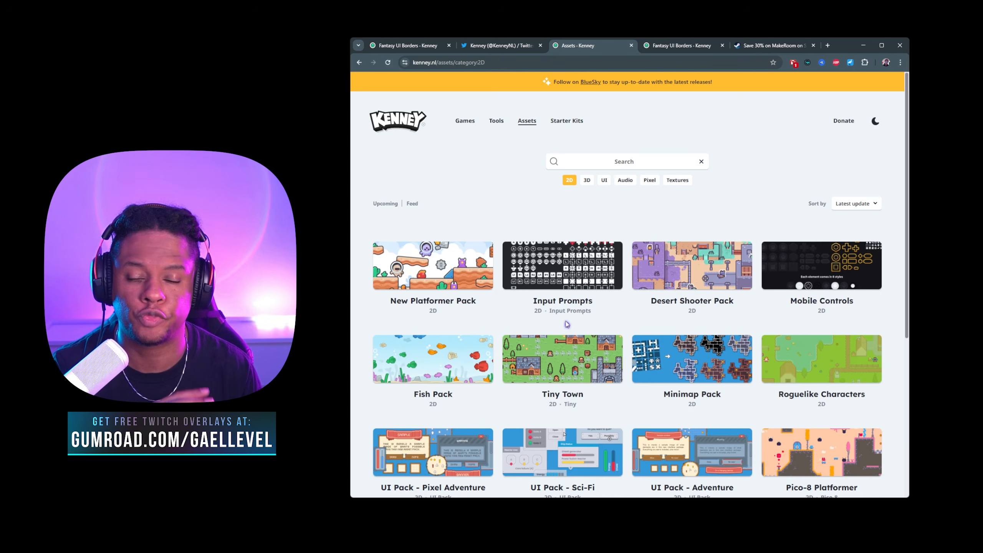
# View the preview images of UI Pack - Pixel Adventure and Yellow Paint Pack, and return to the assets list.
pyautogui.scroll(-5, 566, 326)
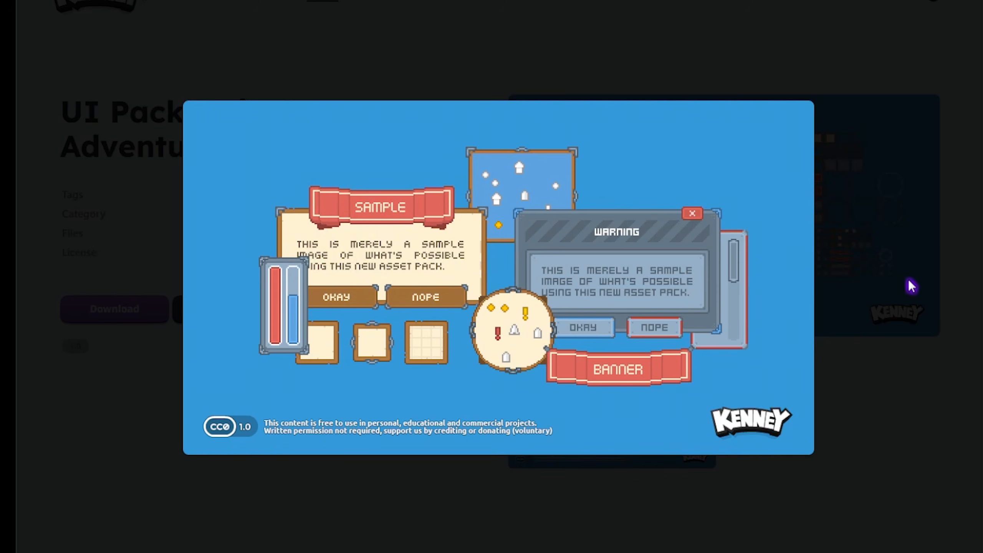
pyautogui.click(873, 382)
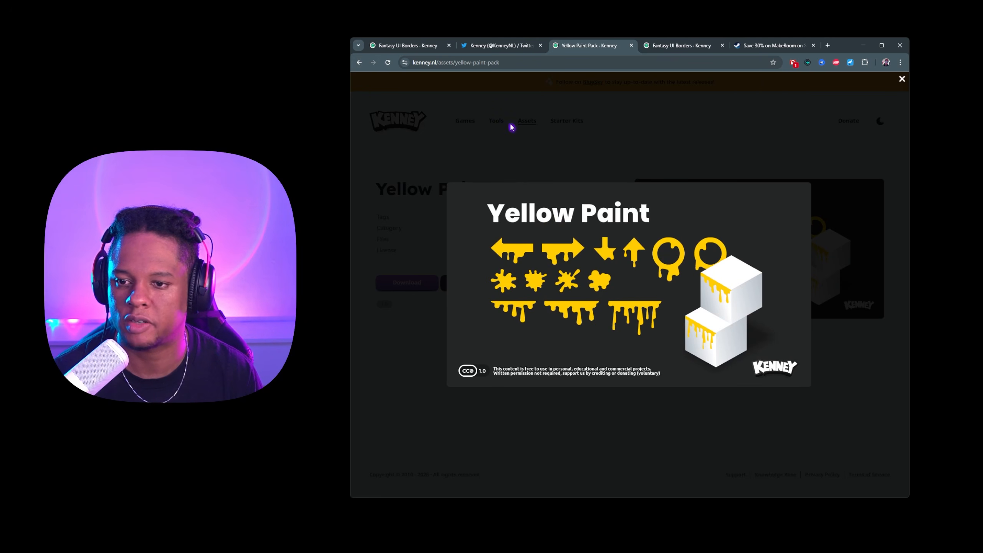
pyautogui.click(511, 127)
pyautogui.click(527, 121)
# View the Splat Pack preview and continue browsing the packs on page 3 of the 2D category.
pyautogui.scroll(-3, 531, 220)
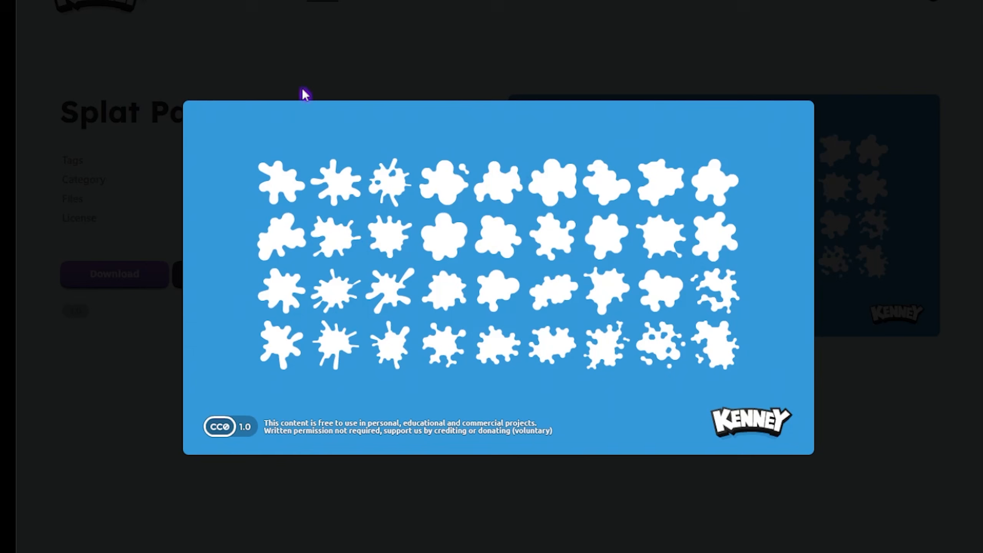
pyautogui.click(391, 21)
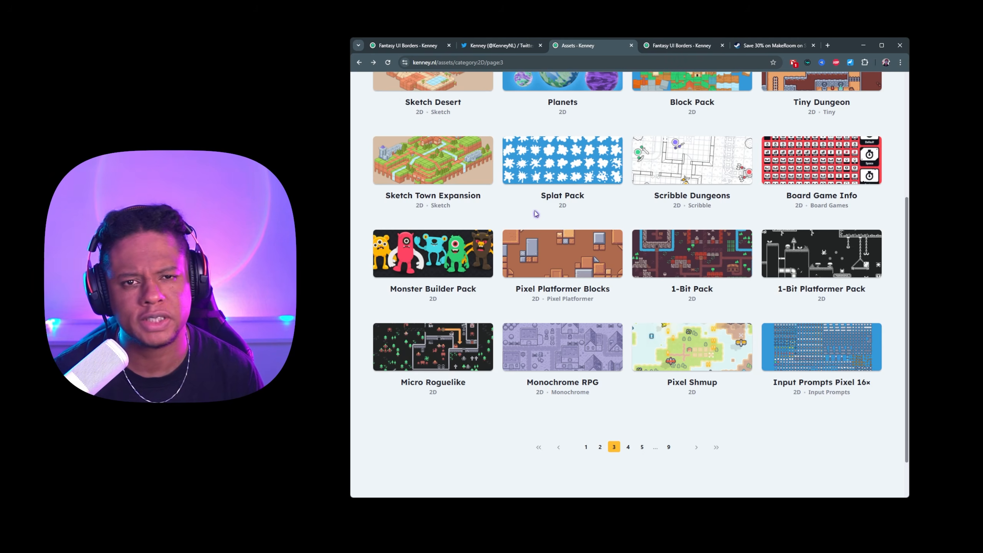
pyautogui.scroll(-1, 535, 210)
pyautogui.click(689, 242)
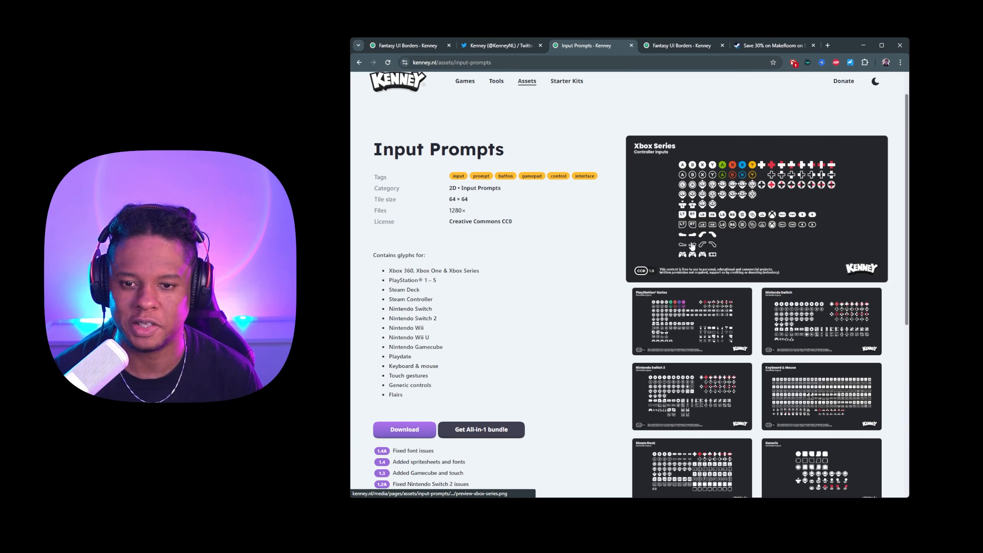
# Enlarge the Xbox Series preview of the Input Prompts pack and page on through the PlayStation Series and following controller sheets.
pyautogui.click(697, 217)
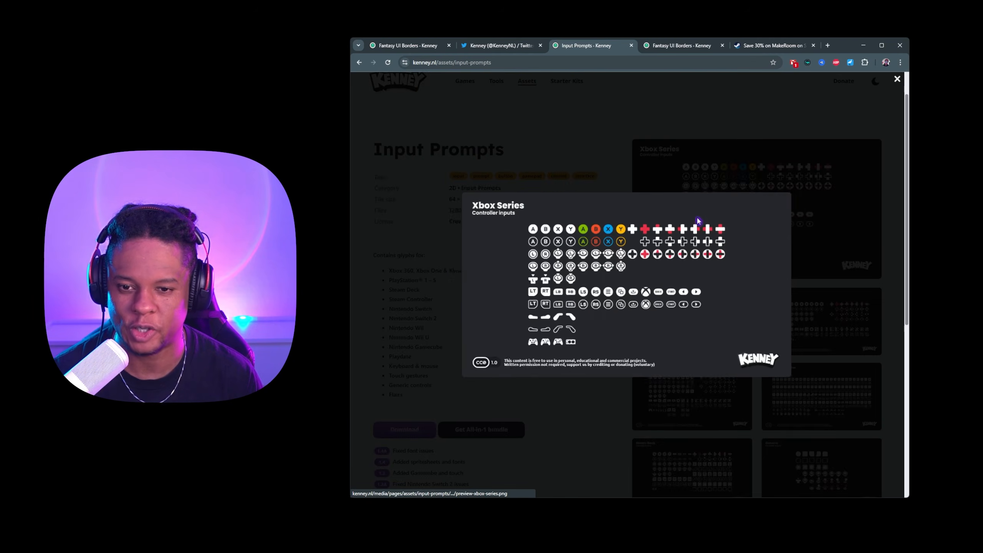
pyautogui.press('Right')
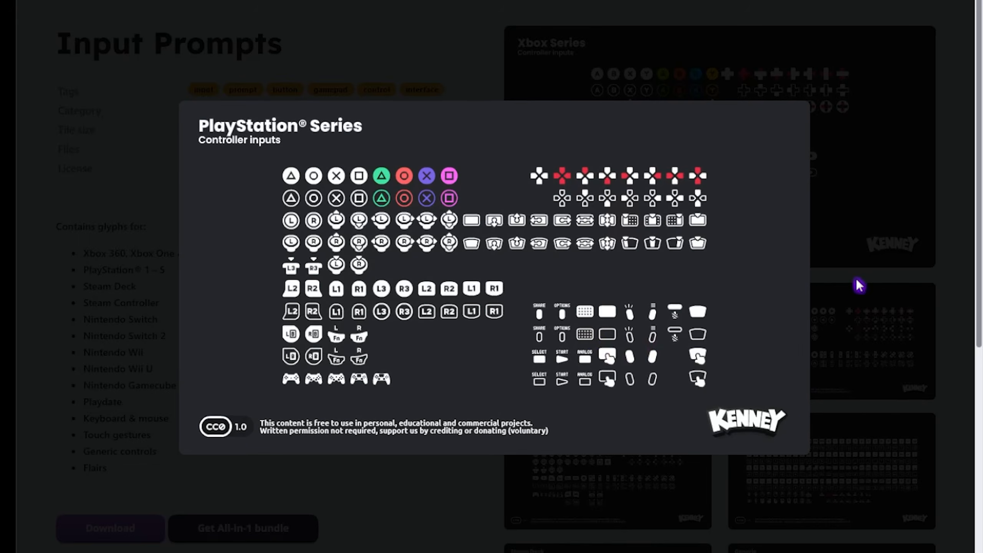
pyautogui.press('Right')
pyautogui.scroll(-2, 811, 359)
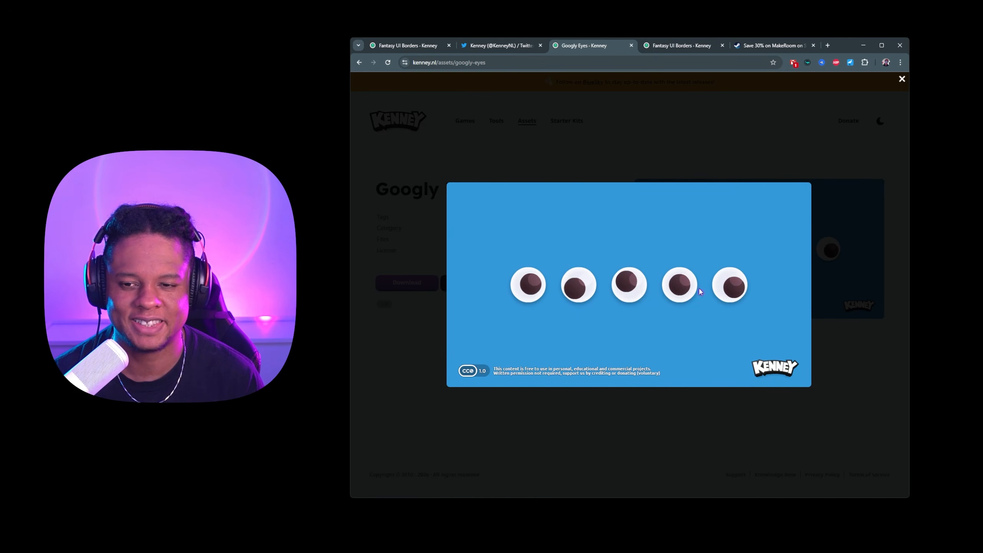
# View the Googly Eyes and Shape Characters previews, close that browser tab, and return to the Fantasy UI Borders pack.
pyautogui.click(853, 224)
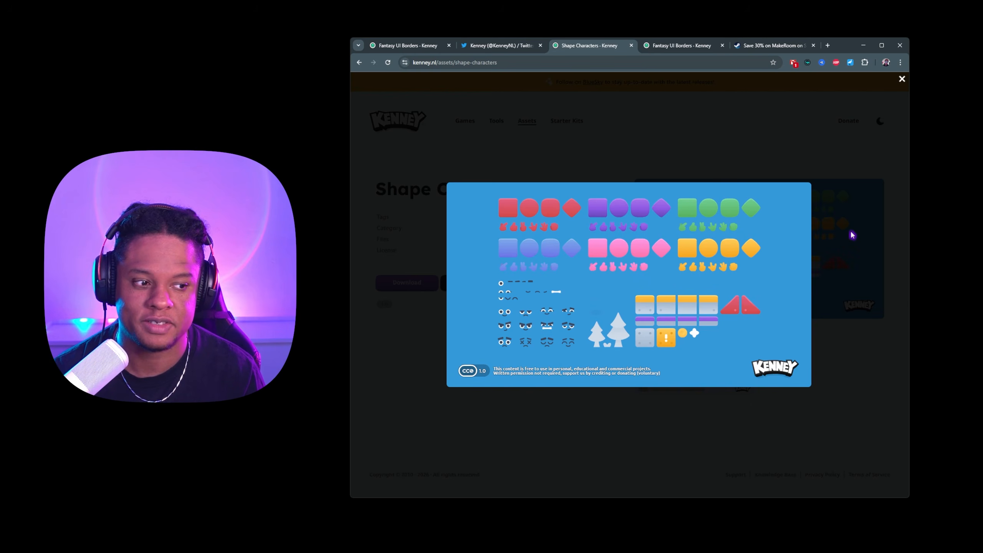
pyautogui.click(852, 235)
pyautogui.hotkey('ctrl', 'w')
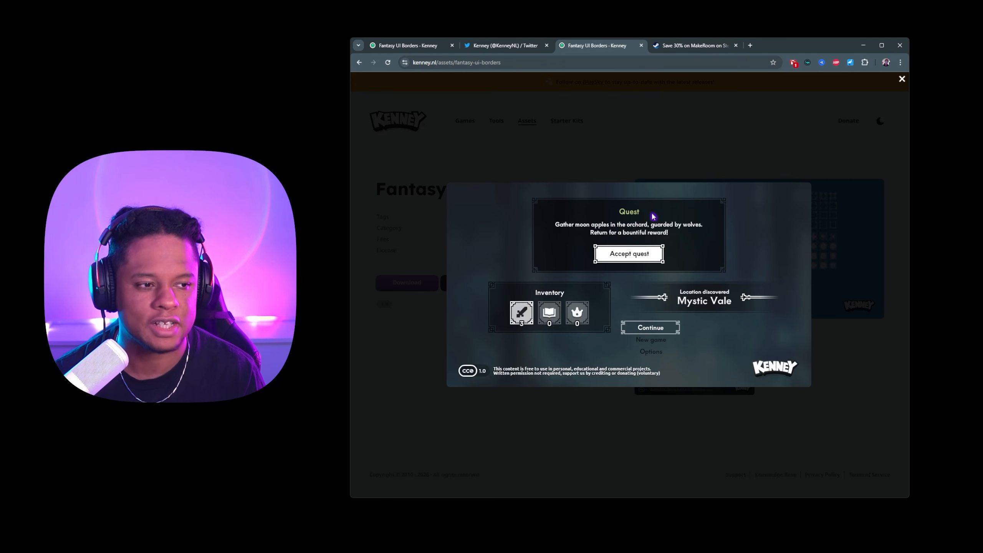
pyautogui.click(619, 133)
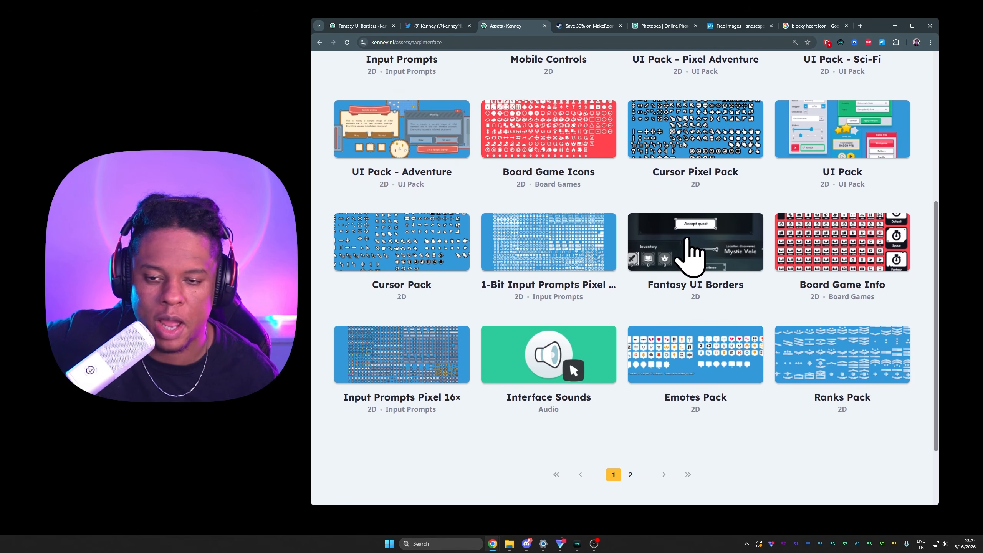
pyautogui.click(686, 401)
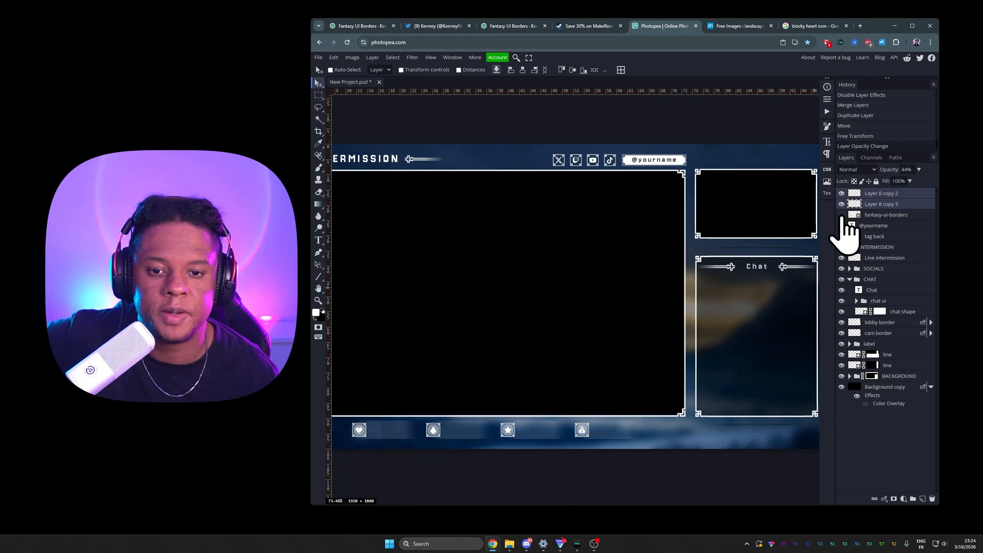
# In the Photopea overlay project, show the fantasy-ui-borders sheet and move it left, then hide it and the Background copy layer.
pyautogui.click(842, 215)
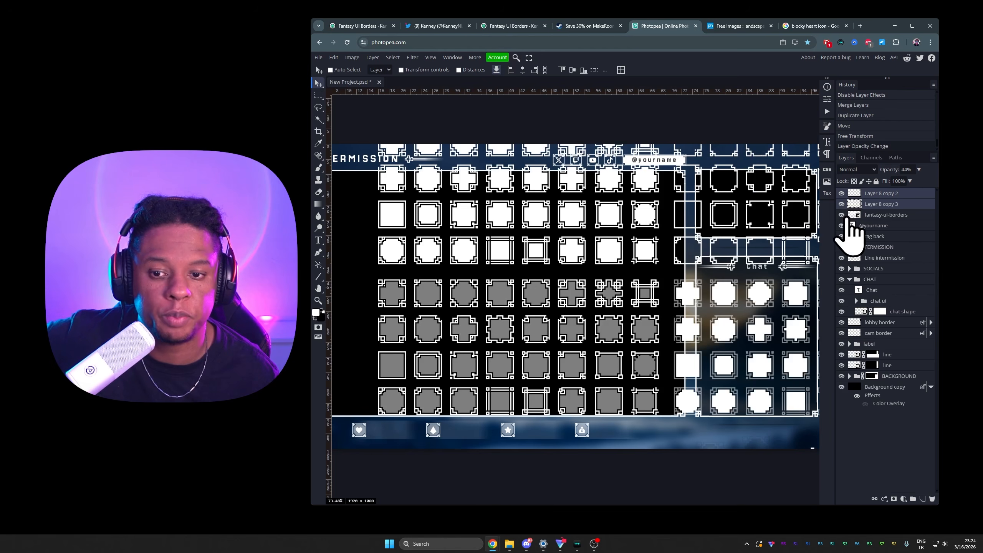
pyautogui.click(886, 216)
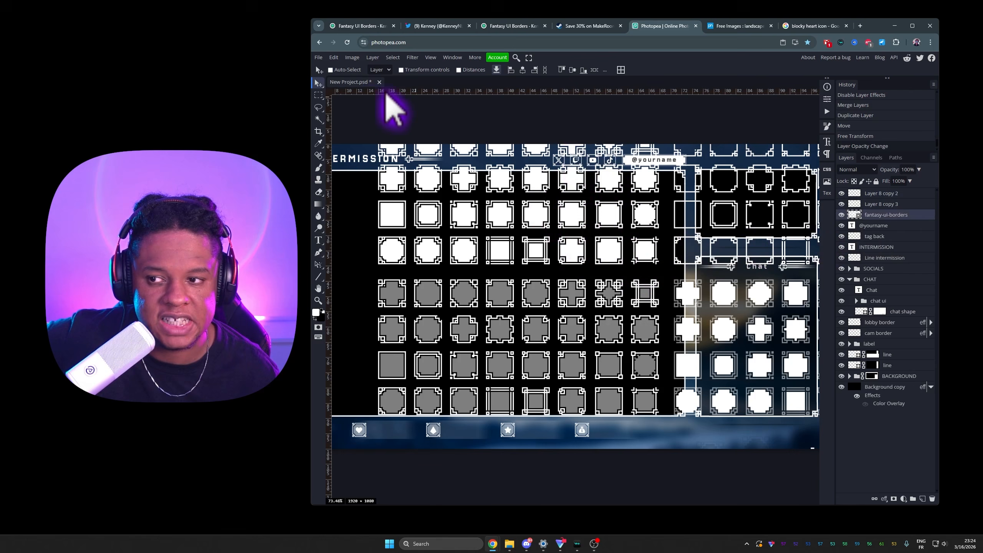
pyautogui.moveTo(672, 286); pyautogui.dragTo(429, 264)
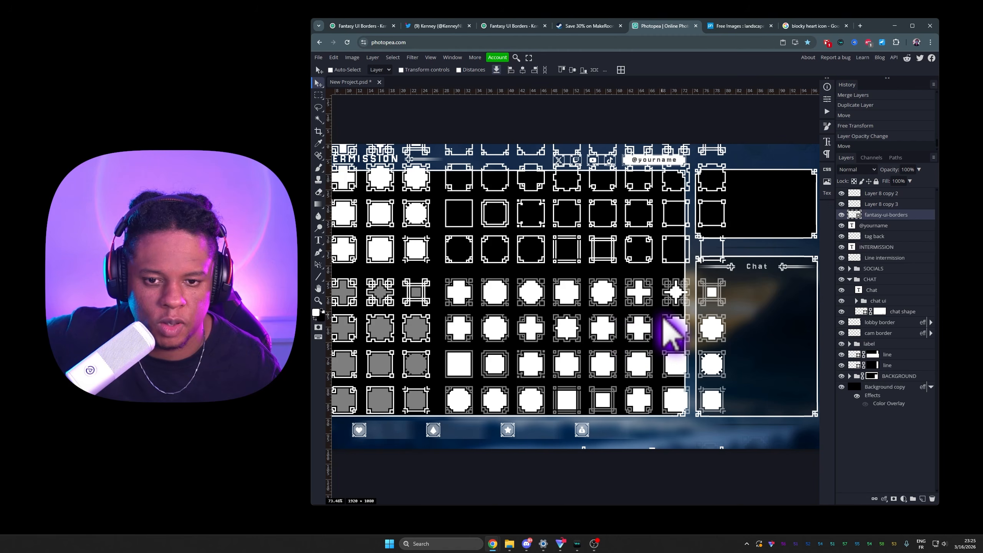
pyautogui.click(841, 214)
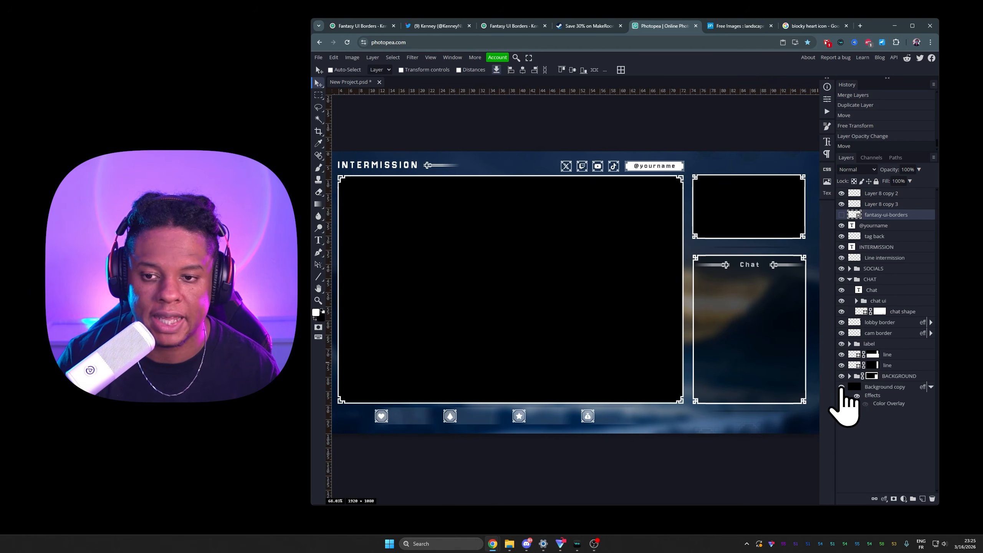
pyautogui.click(841, 386)
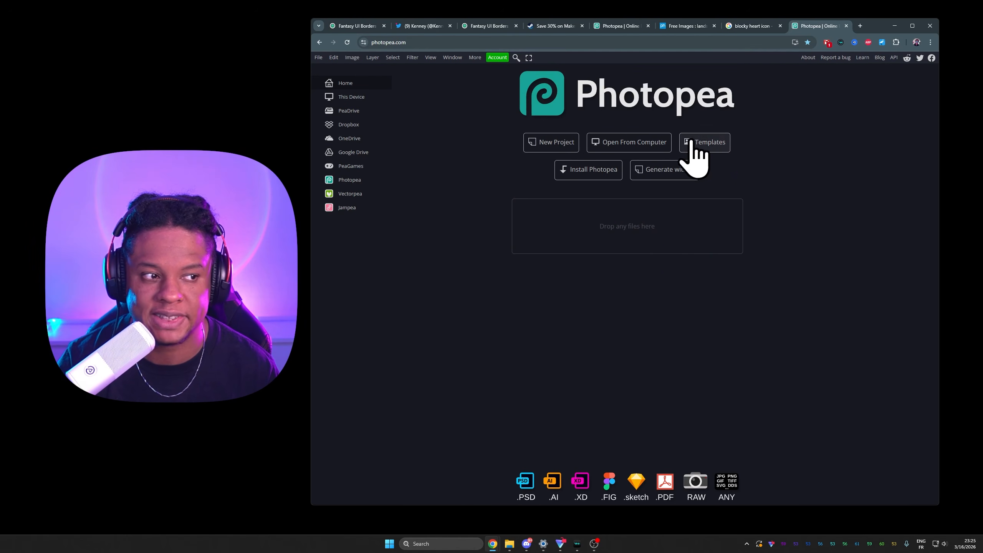
# Open Photopea's template library, search for "gael level" and browse the matching templates.
pyautogui.click(703, 155)
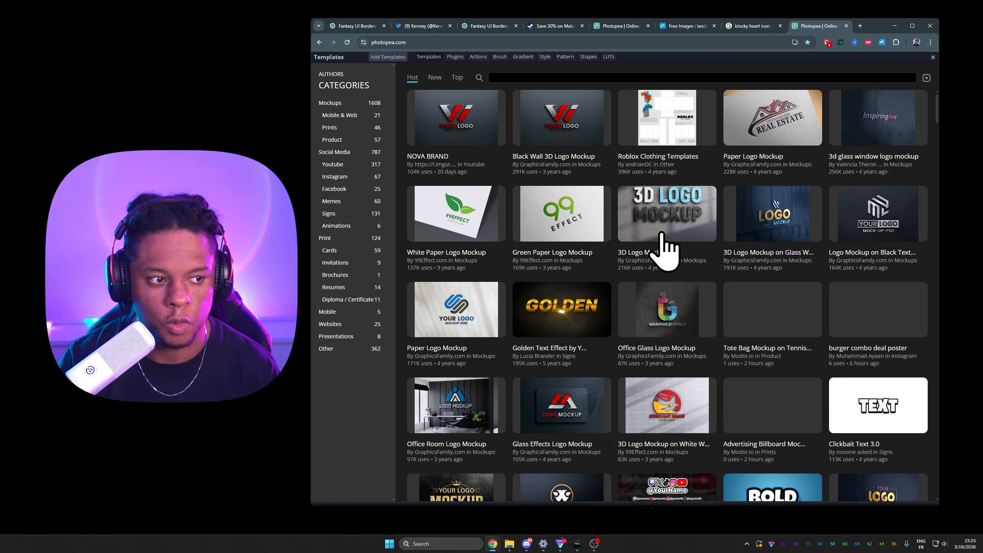
pyautogui.click(543, 77)
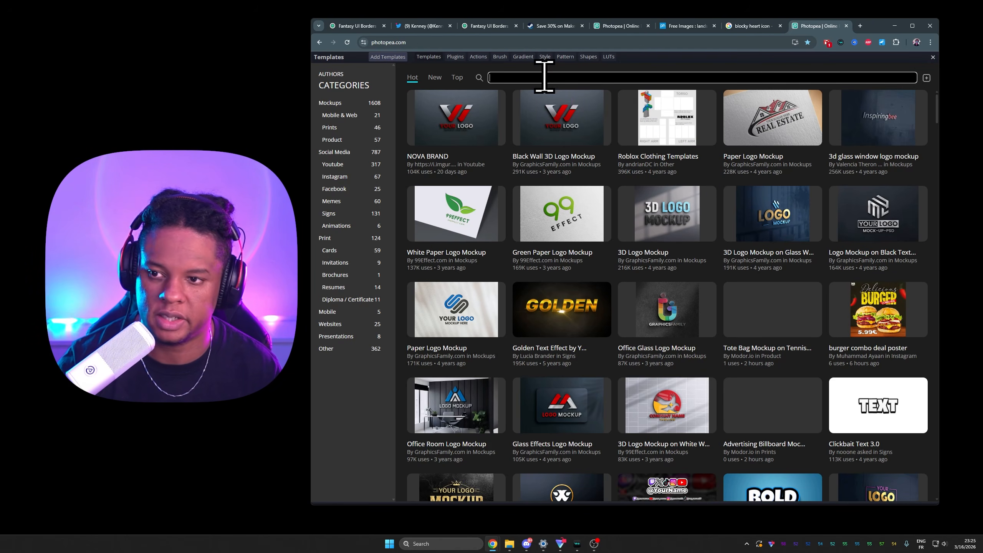
pyautogui.write('gael level')
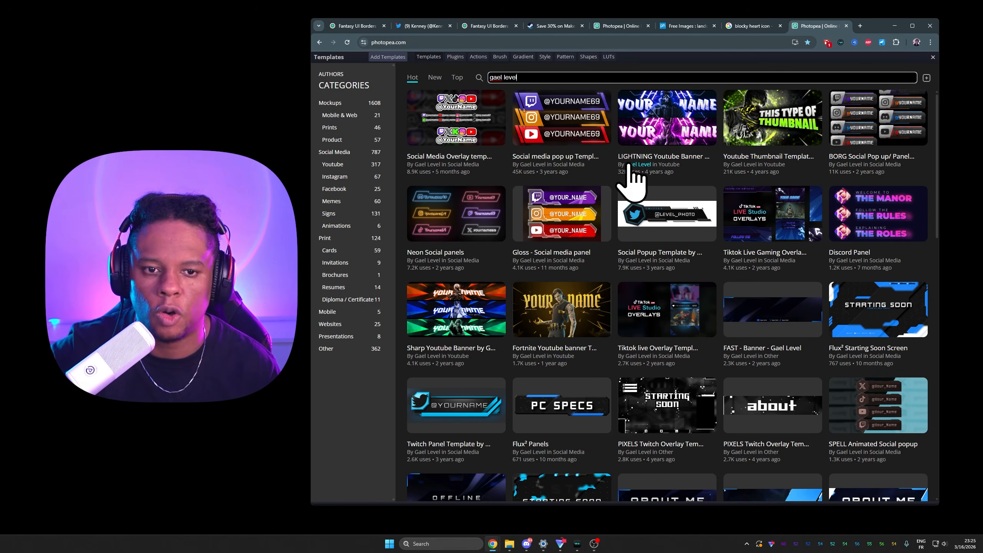
pyautogui.scroll(-6, 537, 208)
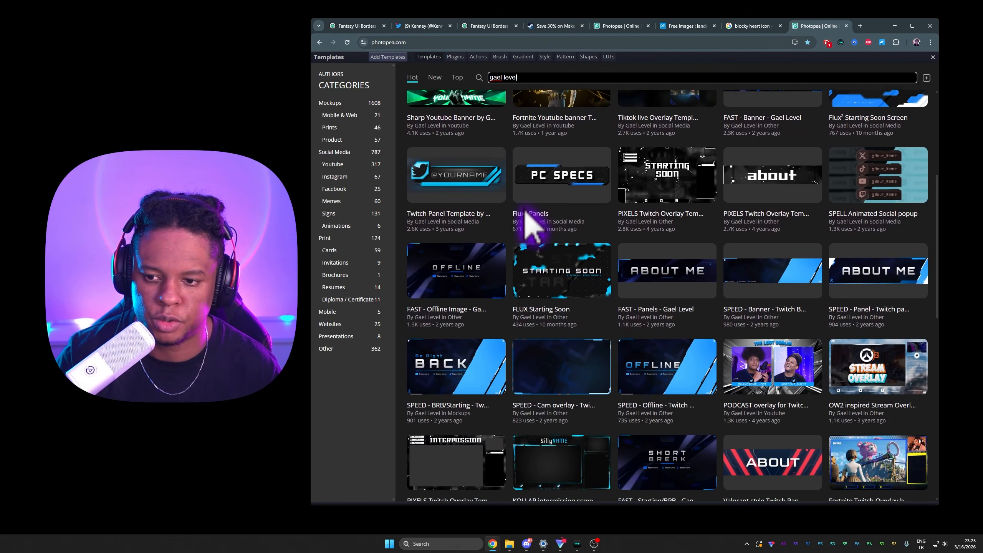
pyautogui.scroll(-7, 516, 214)
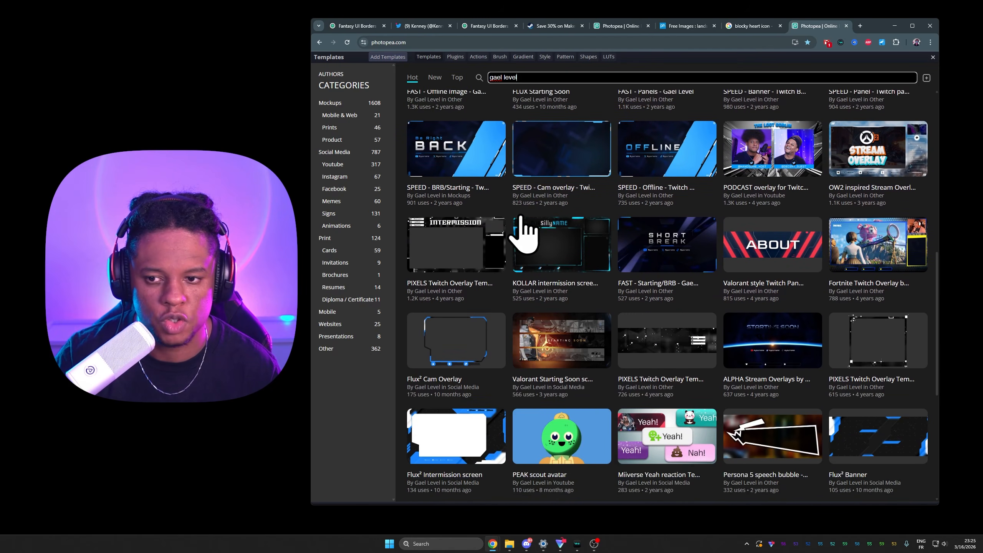
pyautogui.scroll(-3, 523, 215)
pyautogui.scroll(14, 512, 195)
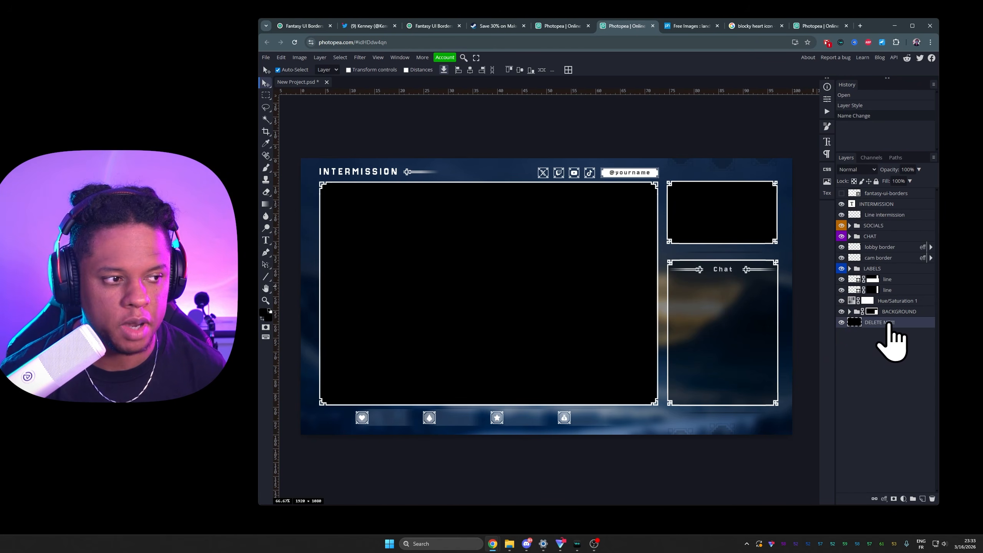
# Hide the black DELETE ME!!! layer of the intermission overlay.
pyautogui.click(841, 322)
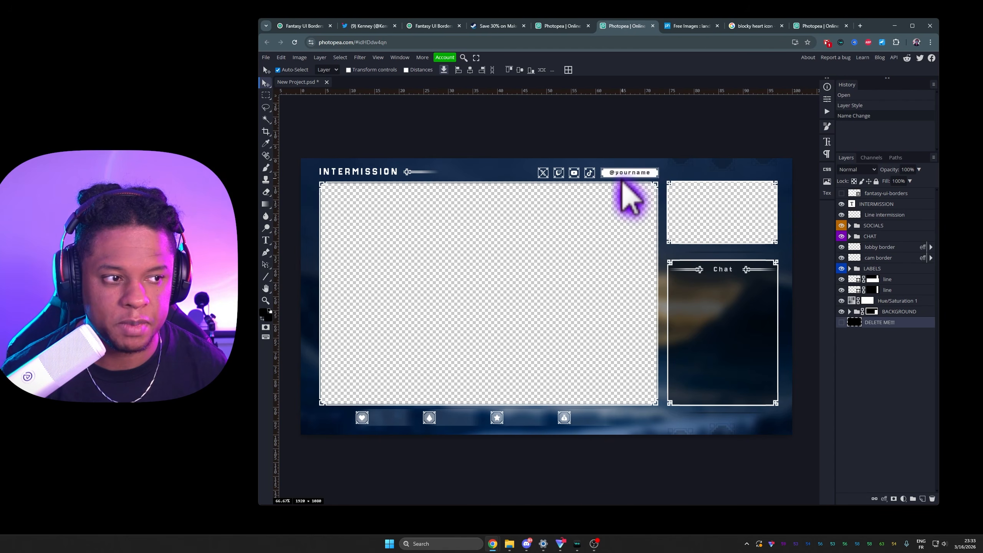
pyautogui.scroll(6, 626, 179)
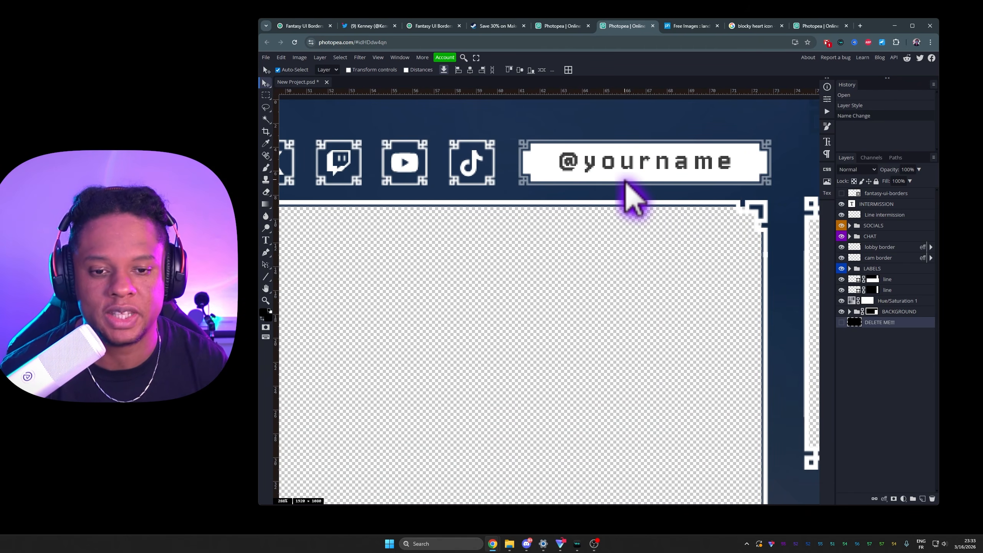
pyautogui.scroll(-2, 635, 199)
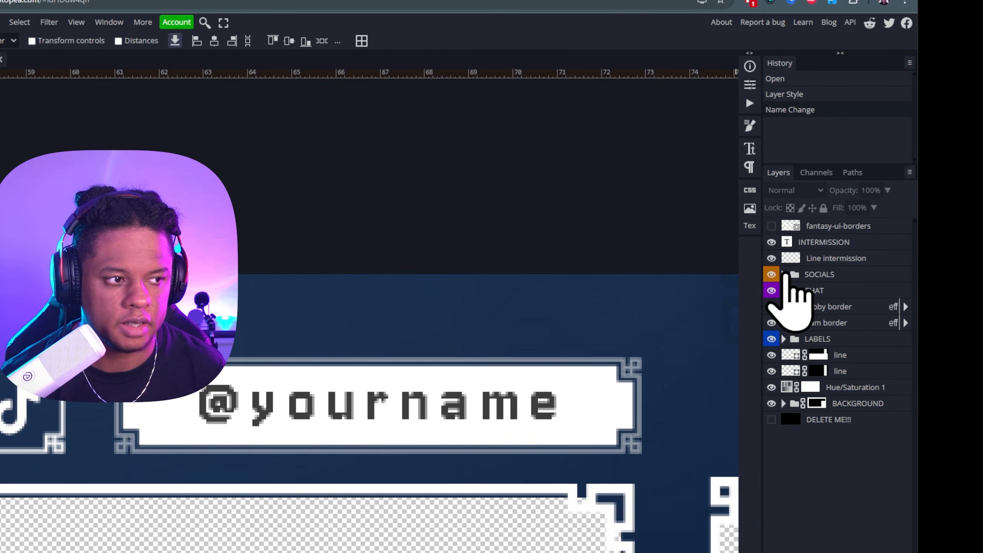
pyautogui.click(783, 274)
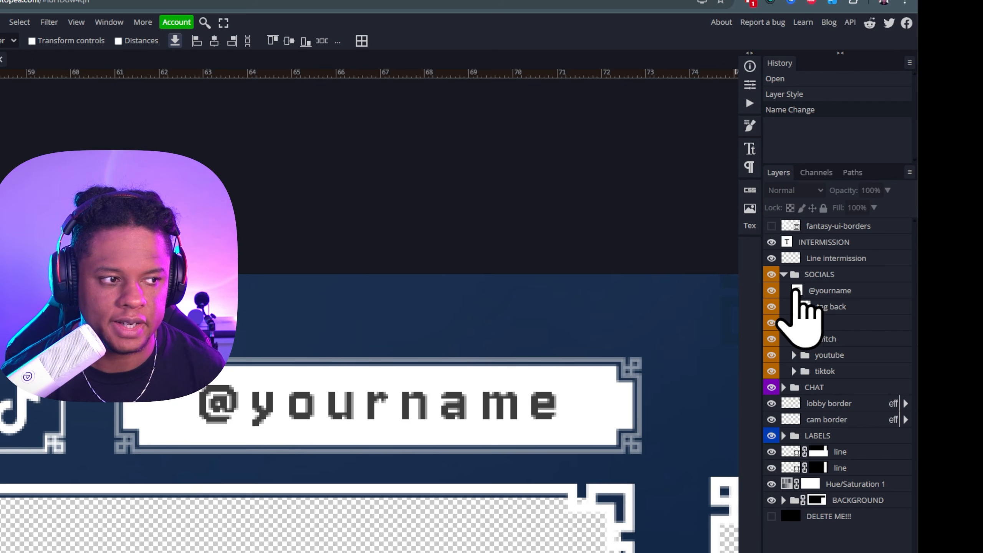
pyautogui.doubleClick(796, 291)
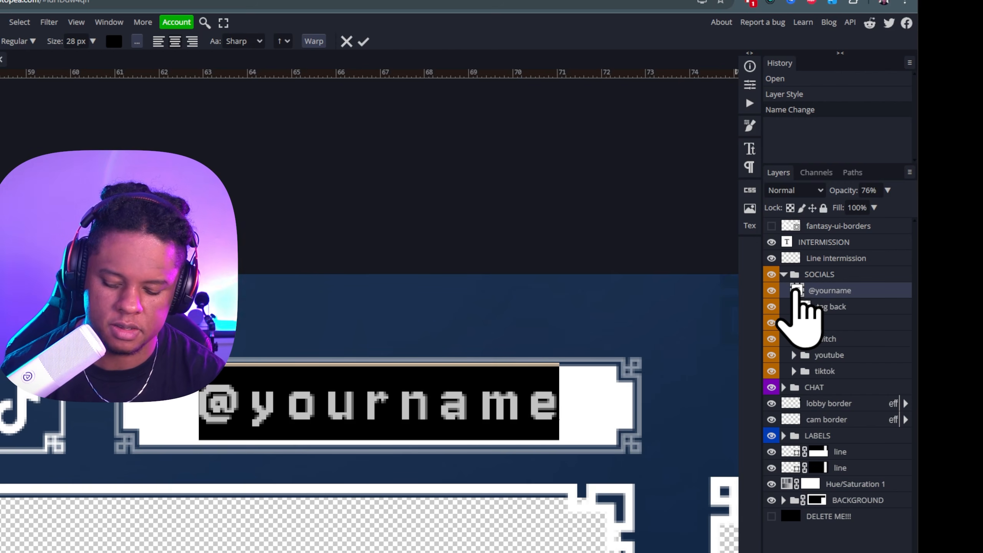
pyautogui.write('@peepee')
pyautogui.hotkey('ctrl', 'z')
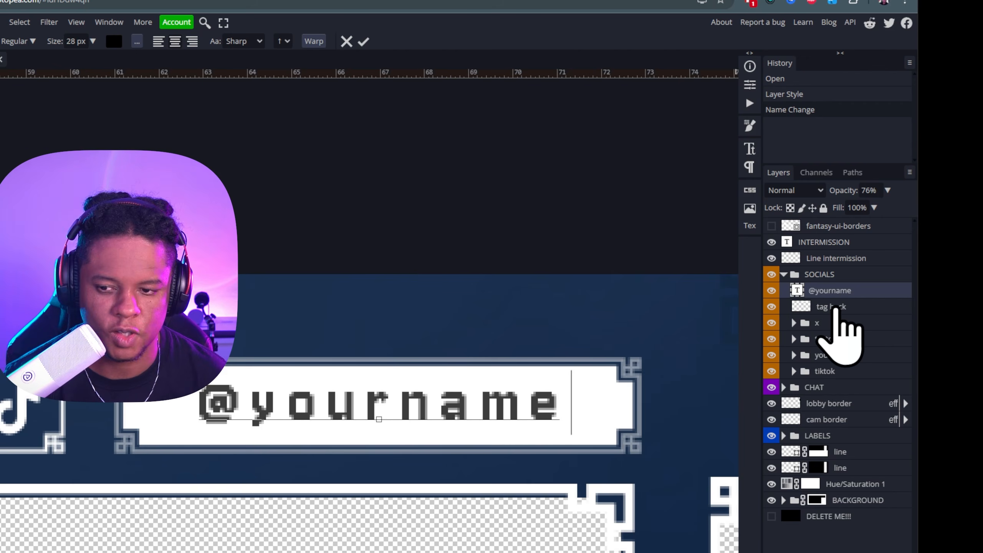
pyautogui.click(831, 306)
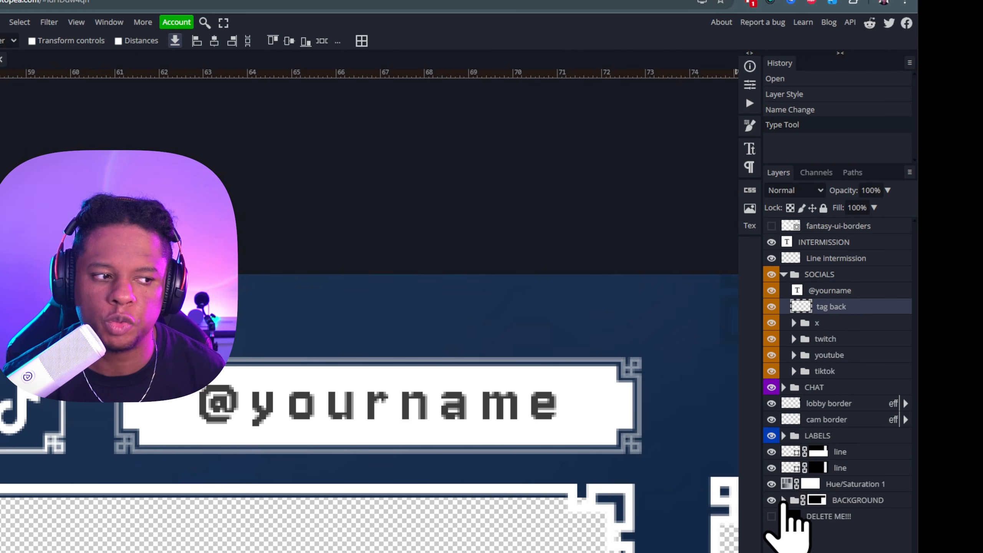
# Expand the BACKGROUND group and toggle the Layer 1 copy image on and off to compare, leaving it hidden.
pyautogui.click(784, 500)
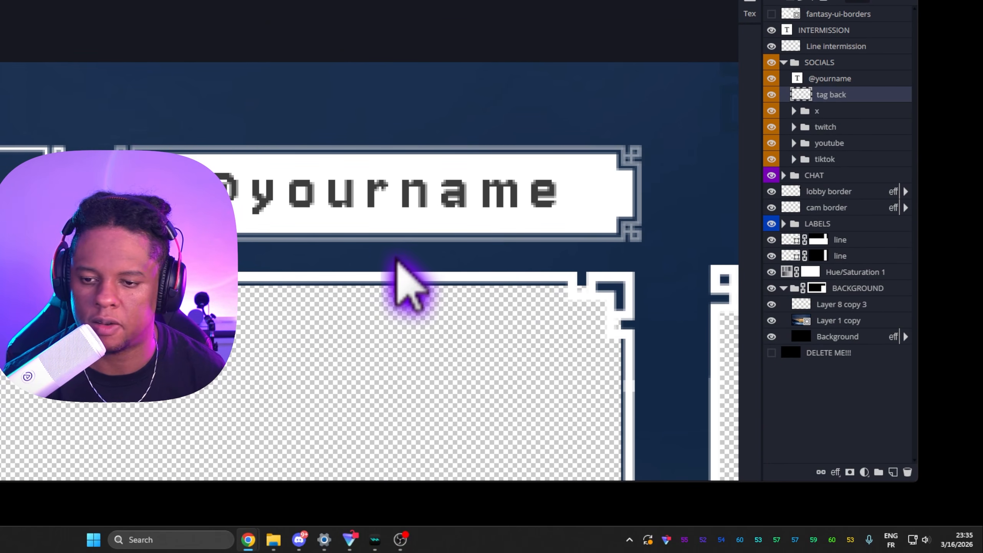
pyautogui.scroll(-2, 405, 258)
pyautogui.scroll(-2, 404, 259)
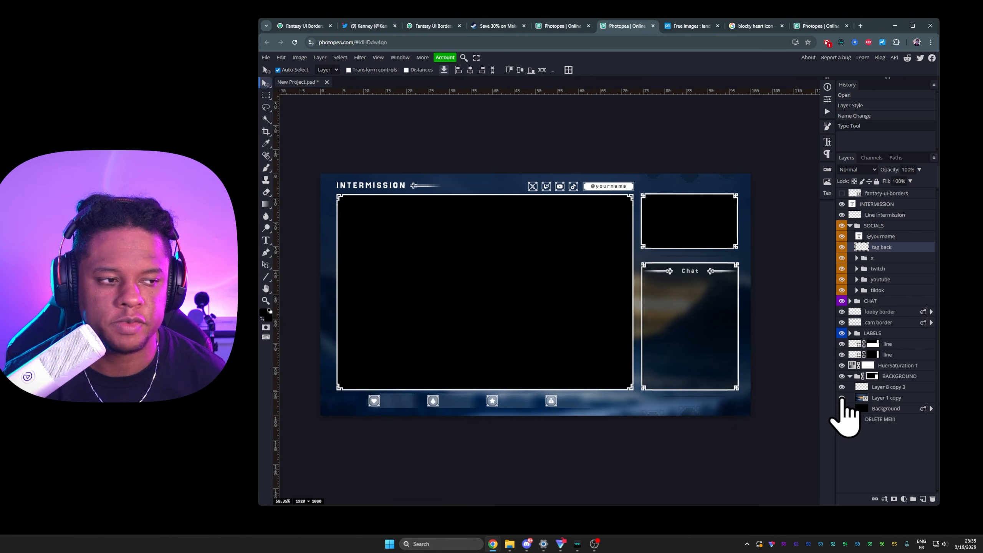
pyautogui.click(841, 398)
pyautogui.click(841, 397)
pyautogui.click(842, 398)
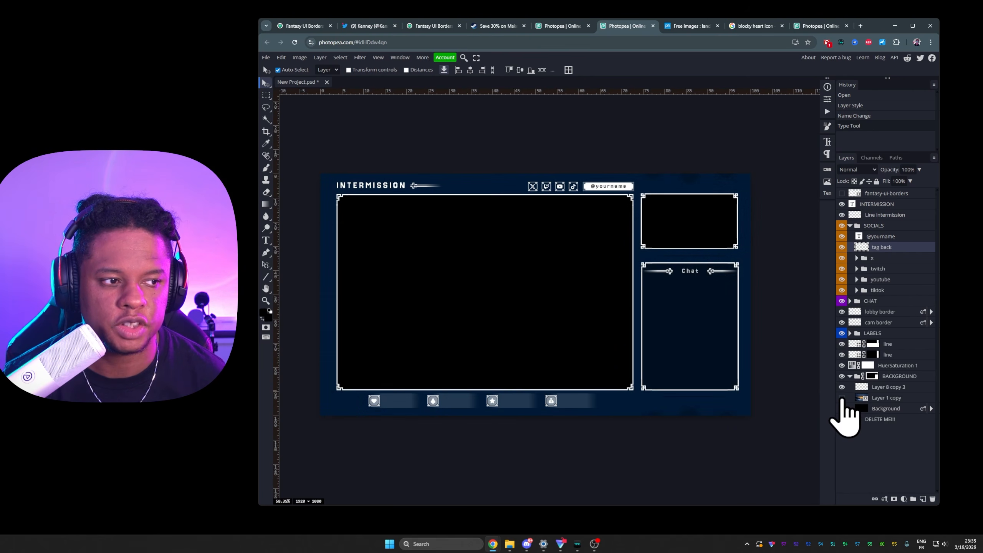
pyautogui.click(841, 398)
pyautogui.click(841, 398)
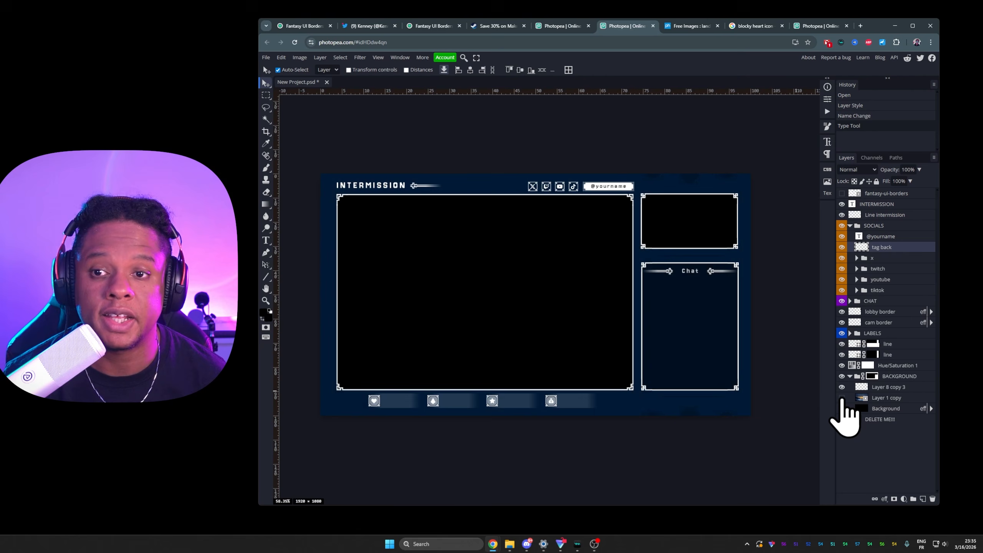
pyautogui.click(841, 398)
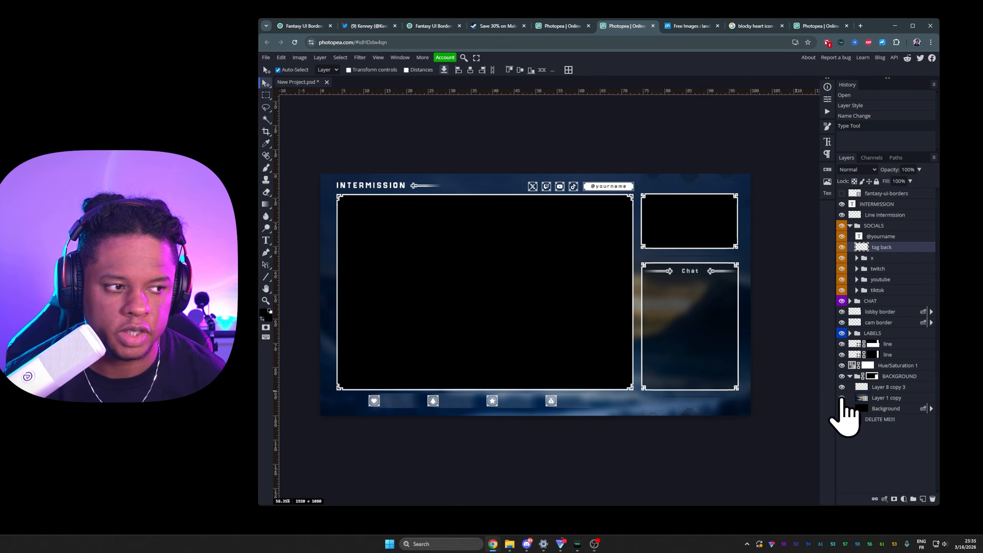
pyautogui.click(841, 397)
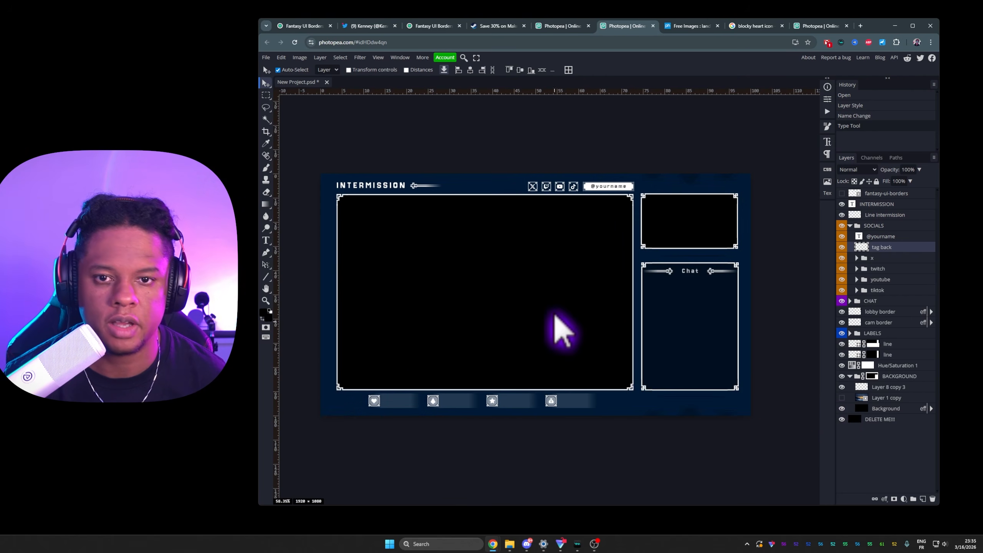
# Copy the Satoru Gojo wallpaper from its browser tab and paste it into the Photopea overlay directly above Layer 1 copy.
pyautogui.click(743, 28)
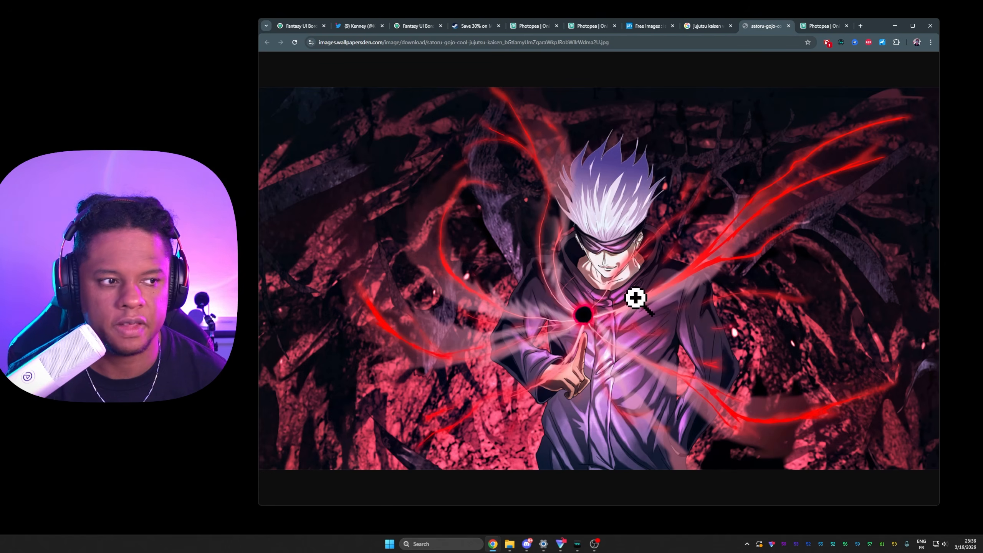
pyautogui.rightClick(606, 283)
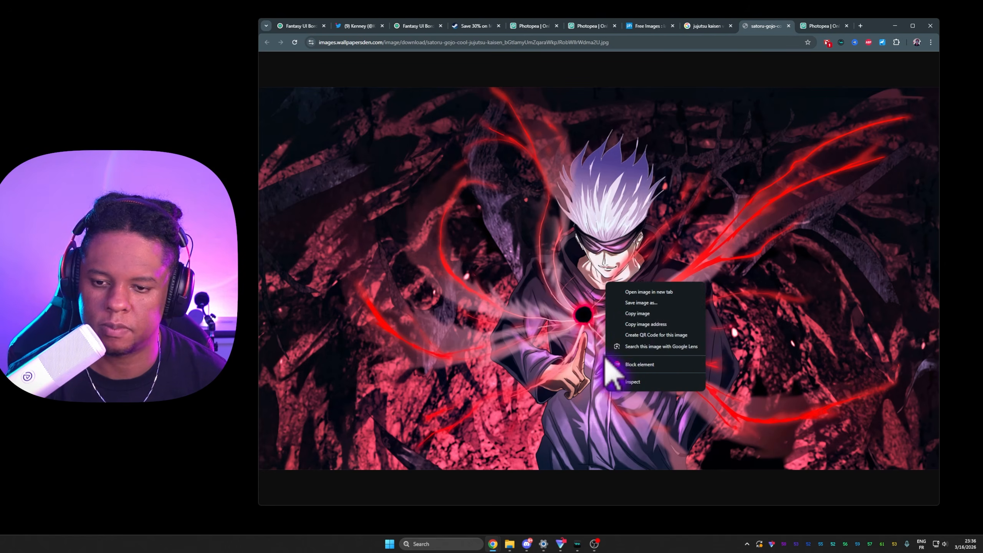
pyautogui.click(634, 314)
pyautogui.click(590, 26)
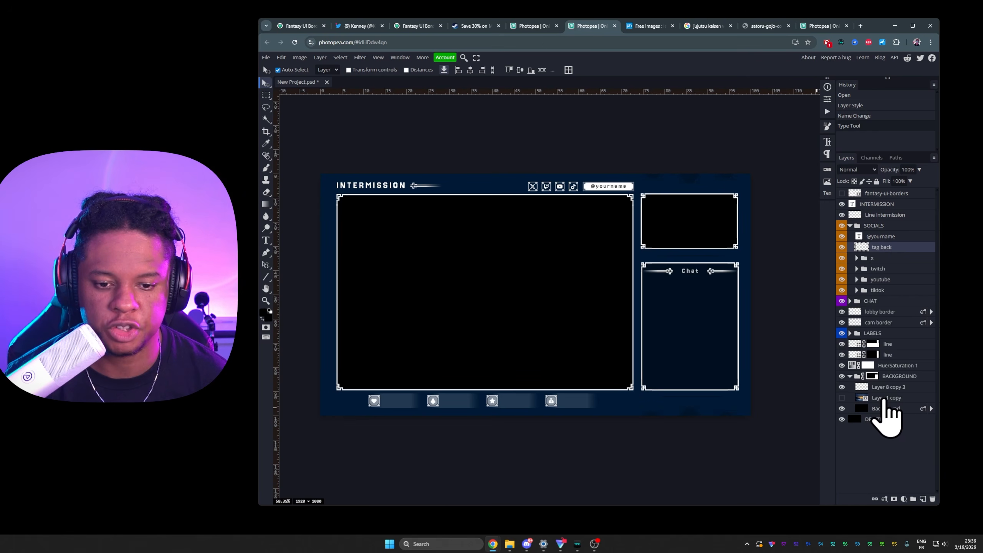
pyautogui.click(882, 399)
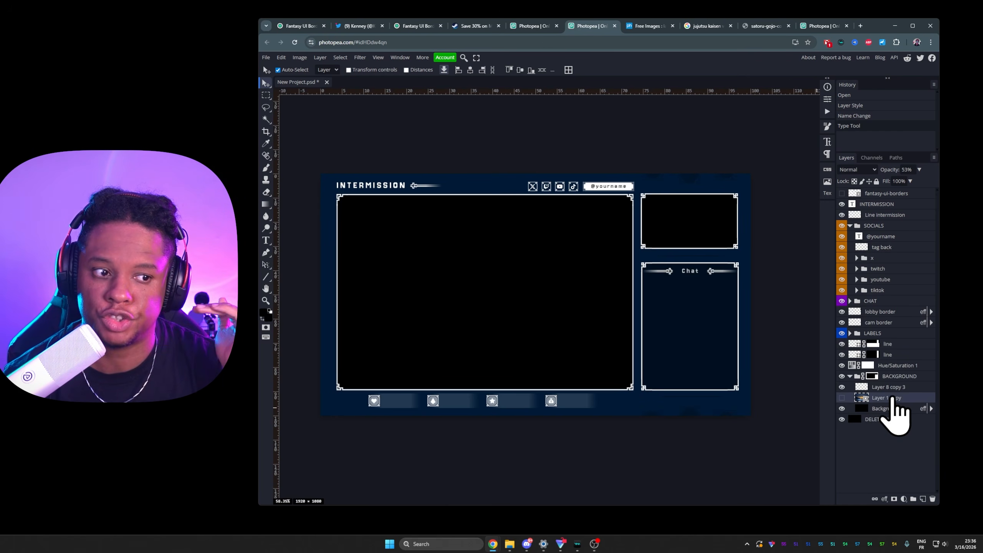
pyautogui.hotkey('ctrl', 'v')
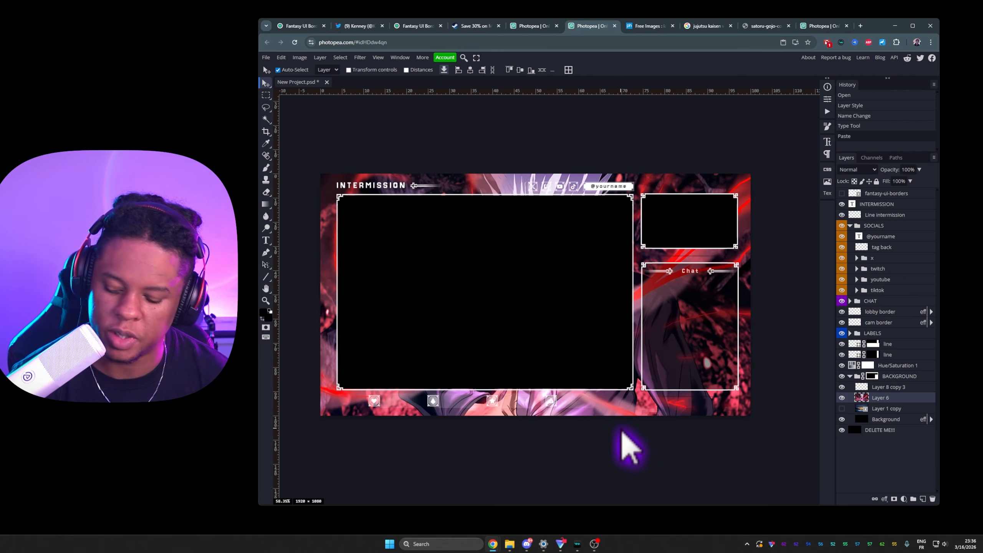
# Free Transform the pasted wallpaper, moving it to about X 1884 px, Y 564 px so the character sits behind the chat box.
pyautogui.hotkey('ctrl', 't')
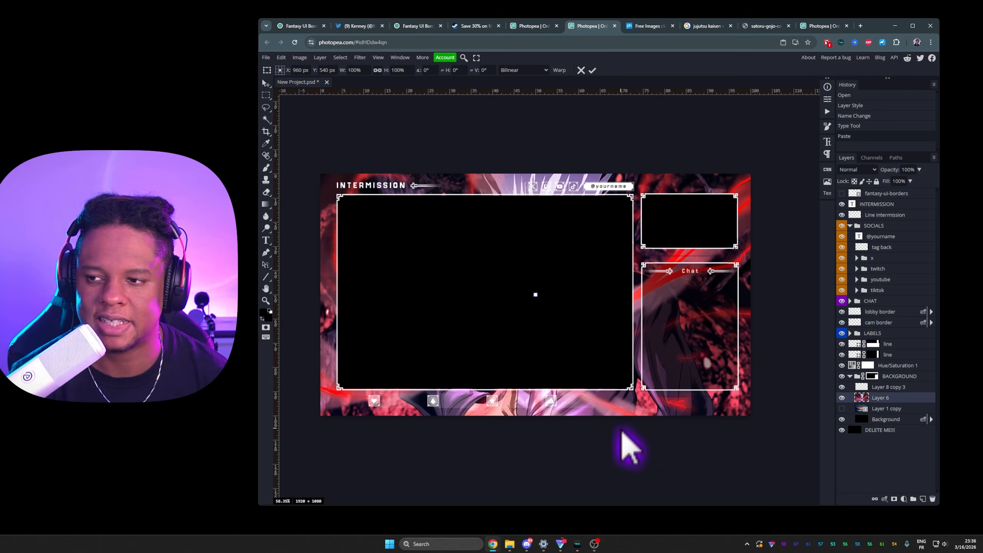
pyautogui.moveTo(427, 223); pyautogui.dragTo(658, 243)
pyautogui.moveTo(661, 249); pyautogui.dragTo(660, 252)
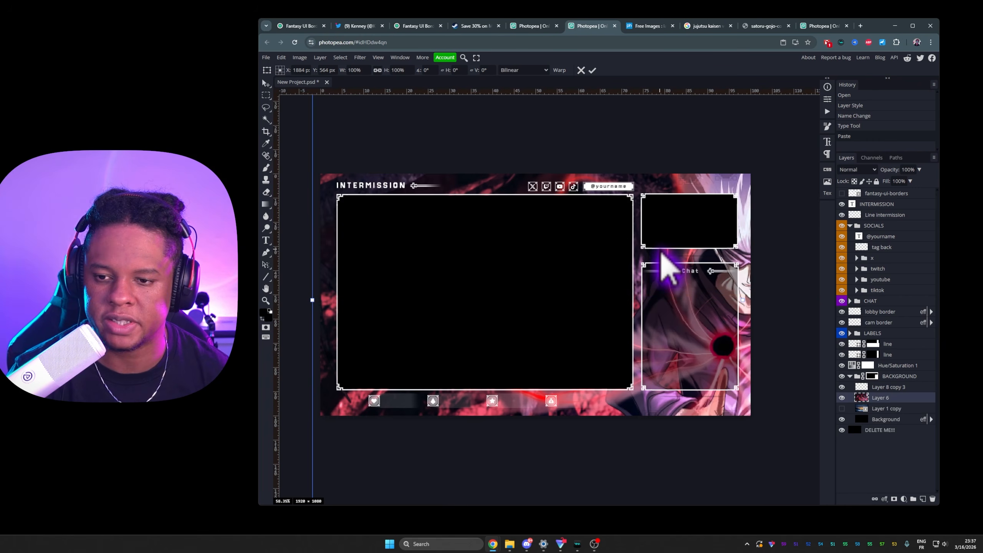
pyautogui.press('Return')
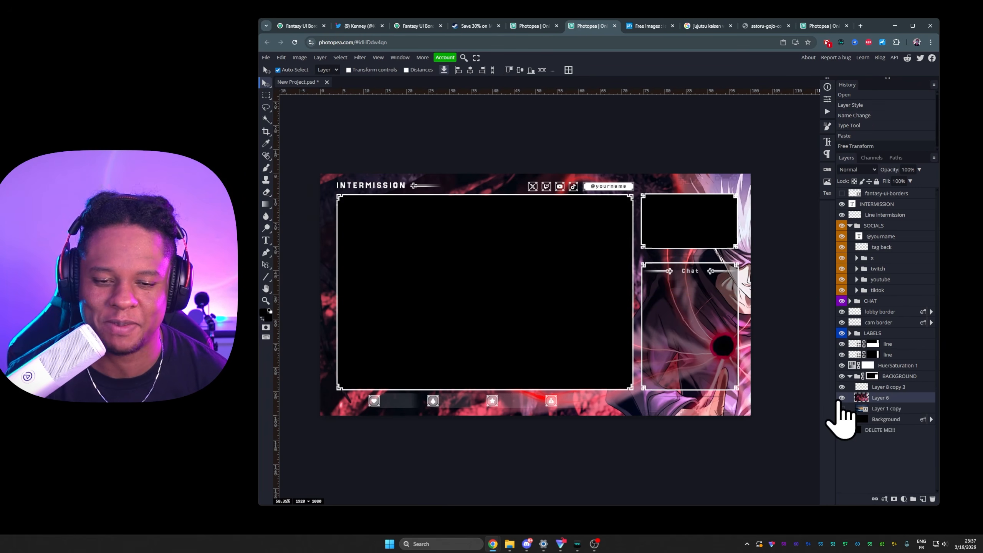
# Hide the pasted wallpaper layer and show Layer 1 copy, collapsing the BACKGROUND and SOCIALS groups.
pyautogui.click(839, 399)
pyautogui.click(841, 409)
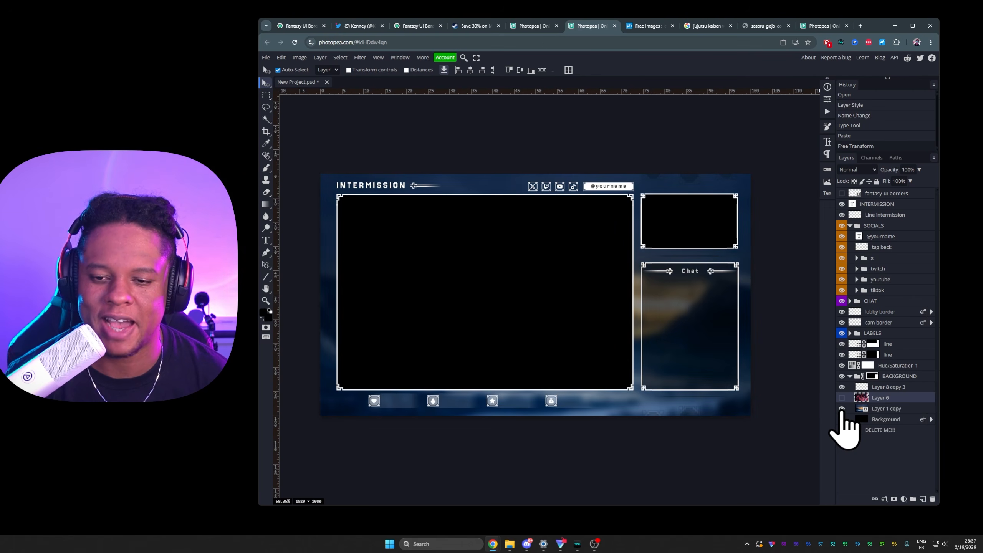
pyautogui.click(848, 376)
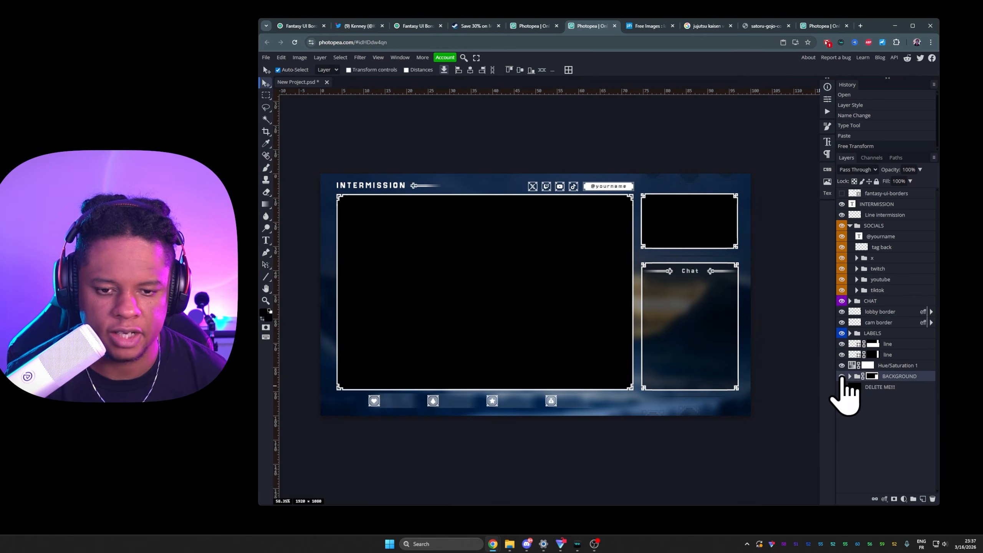
pyautogui.click(849, 226)
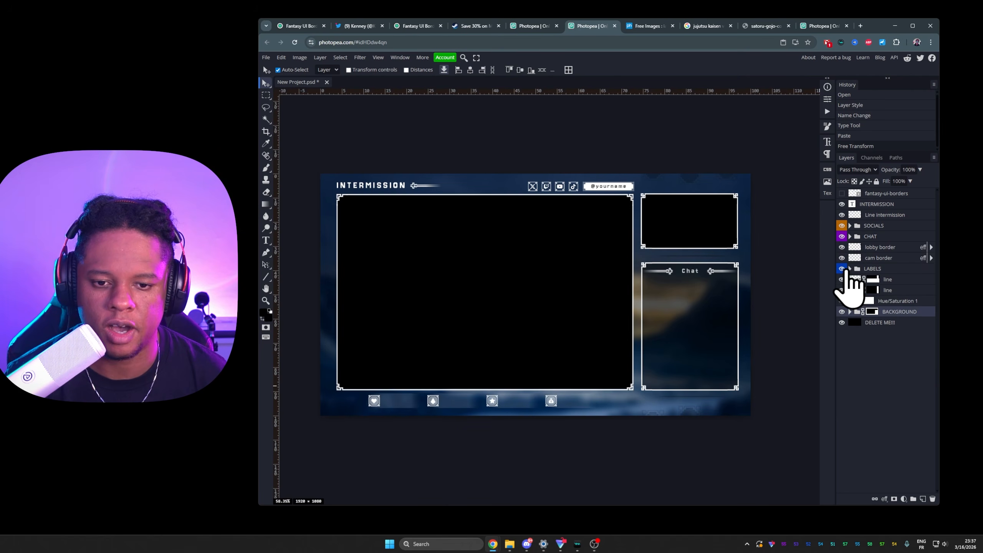
# Expand the LABELS group and open the Color Overlay colour of its shapes group for editing.
pyautogui.click(850, 269)
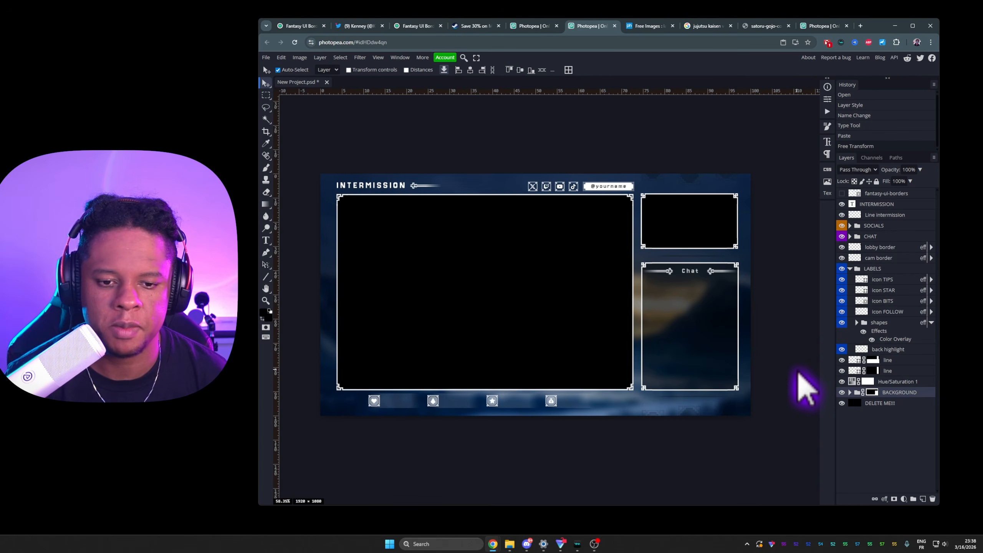
pyautogui.click(850, 269)
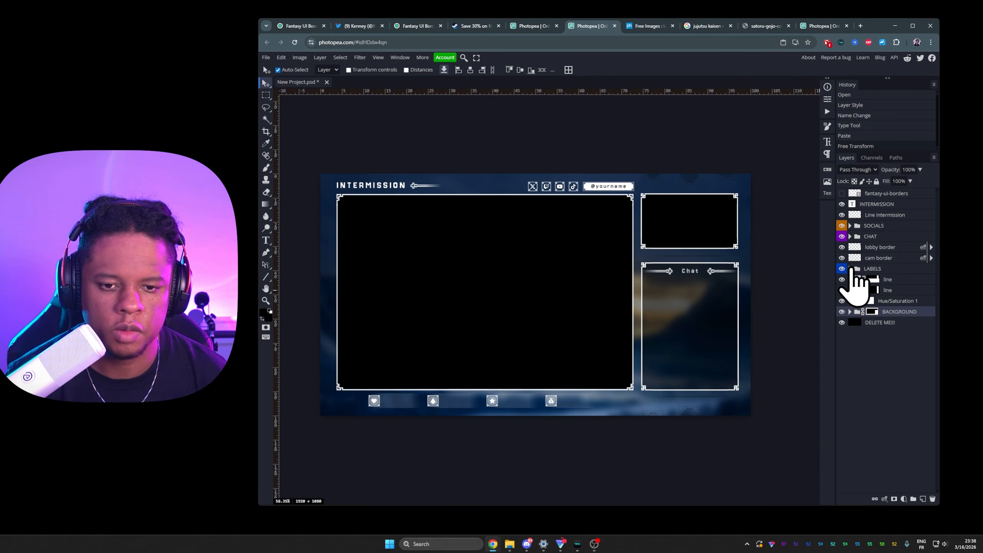
pyautogui.click(849, 268)
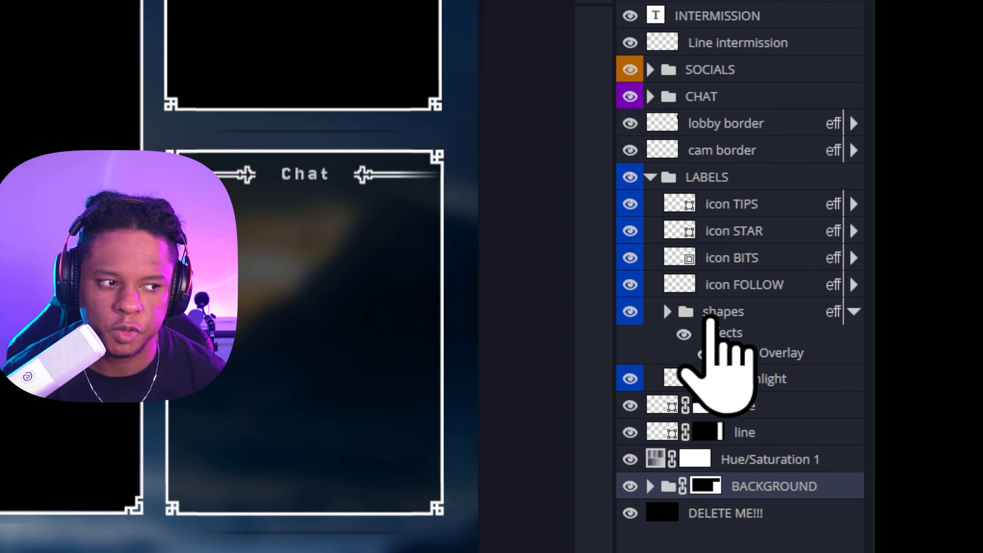
pyautogui.doubleClick(747, 353)
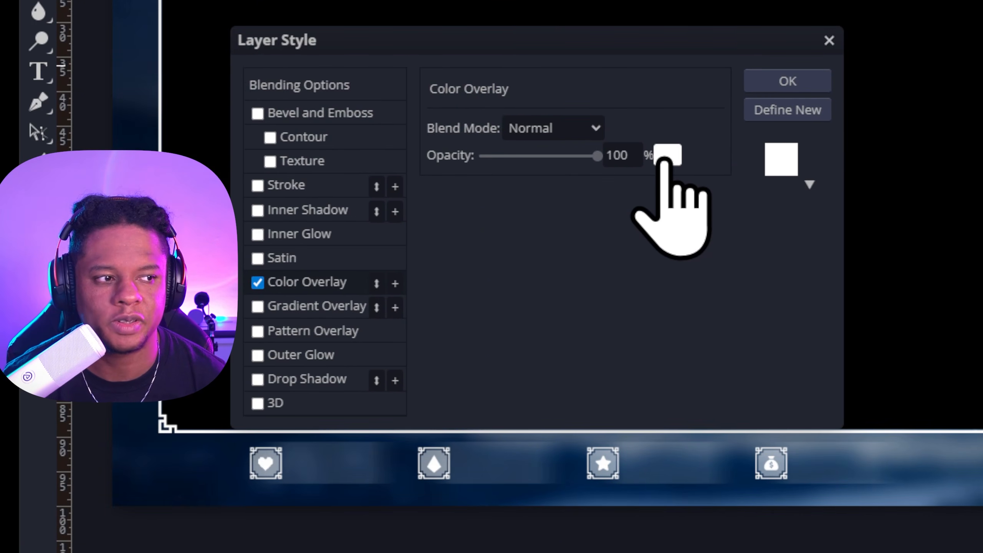
pyautogui.click(666, 155)
pyautogui.moveTo(426, 27); pyautogui.dragTo(518, 1)
pyautogui.moveTo(559, 3); pyautogui.dragTo(457, 10)
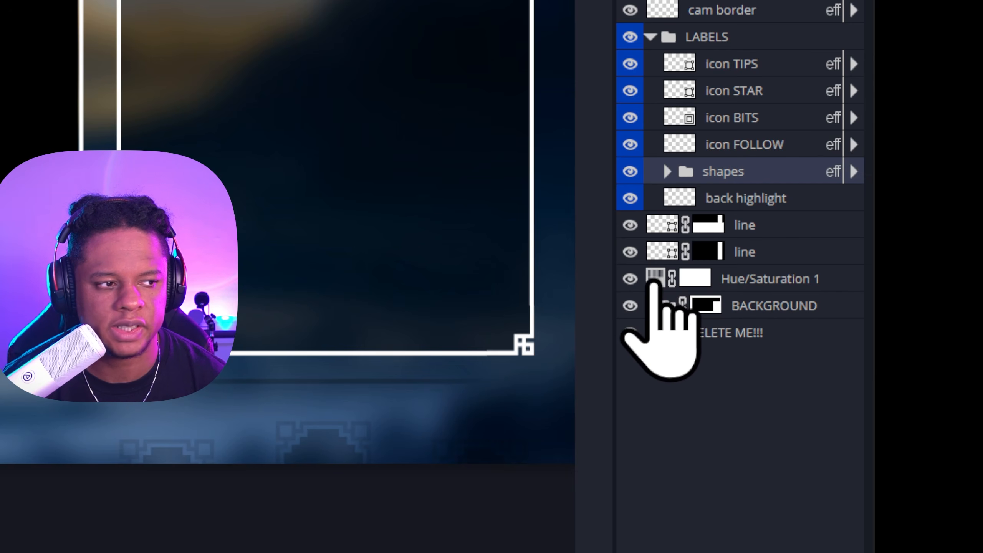
# Shift the Hue/Saturation 1 hue to -107 as a trial, show Layer 6 in the BACKGROUND group, and set the hue to -9.
pyautogui.doubleClick(654, 280)
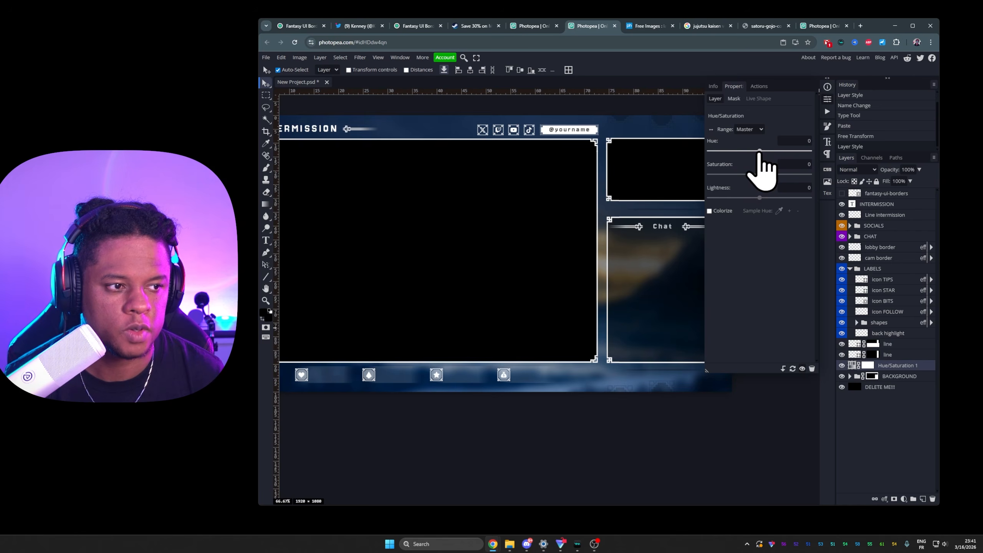
pyautogui.moveTo(546, 182); pyautogui.dragTo(517, 188)
pyautogui.moveTo(749, 154)
pyautogui.mouseDown()
pyautogui.moveTo(720, 154)
pyautogui.moveTo(730, 156)
pyautogui.mouseUp()
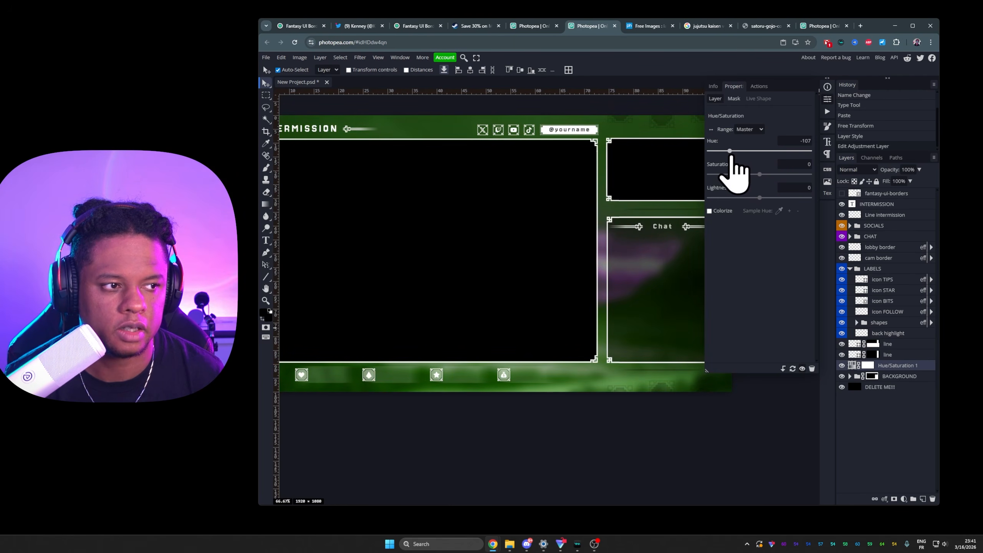
pyautogui.click(849, 376)
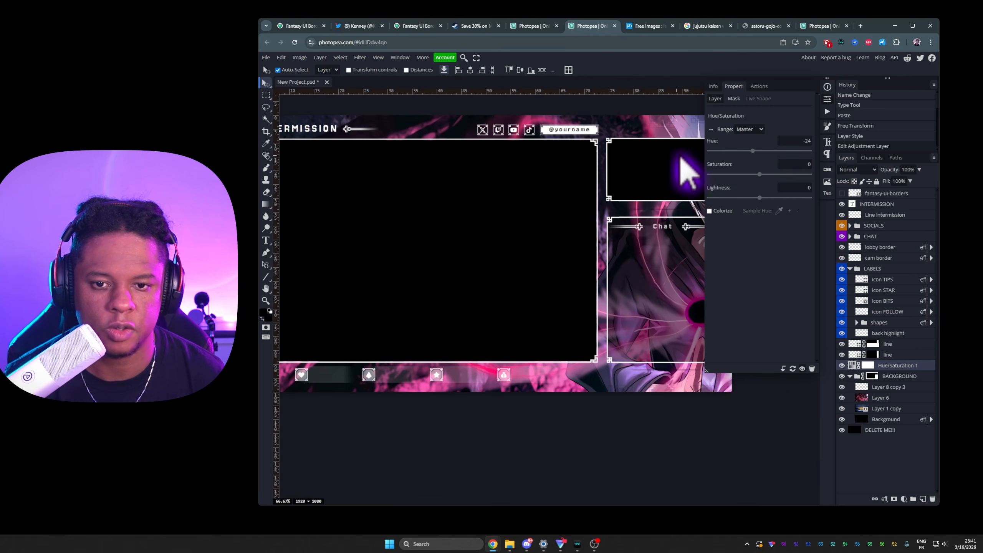
pyautogui.moveTo(752, 152)
pyautogui.mouseDown()
pyautogui.moveTo(794, 152)
pyautogui.moveTo(722, 152)
pyautogui.moveTo(775, 160)
pyautogui.moveTo(756, 163)
pyautogui.mouseUp()
# Hide Layer 6, the Hue/Saturation 1 adjustment and the black DELETE ME!!! layer.
pyautogui.click(841, 397)
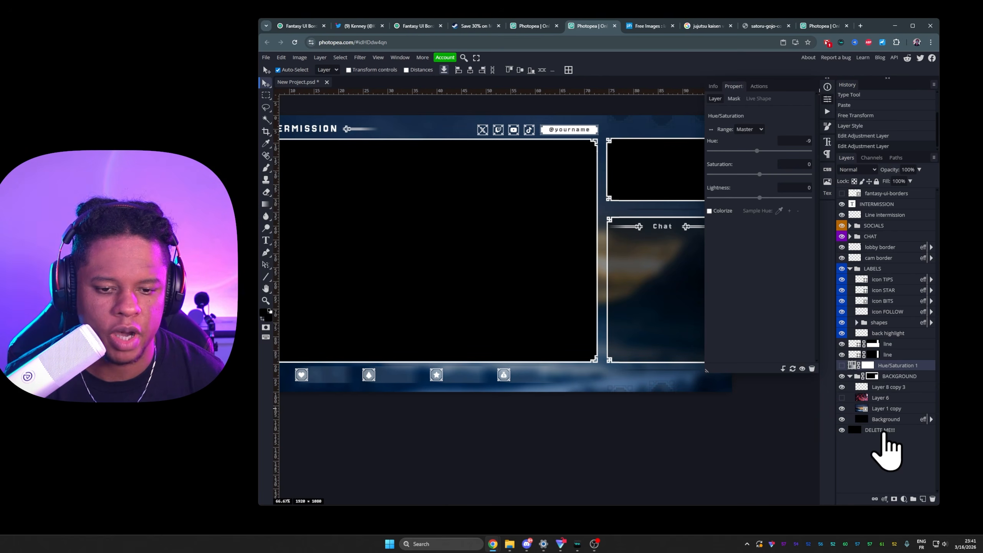
pyautogui.click(841, 430)
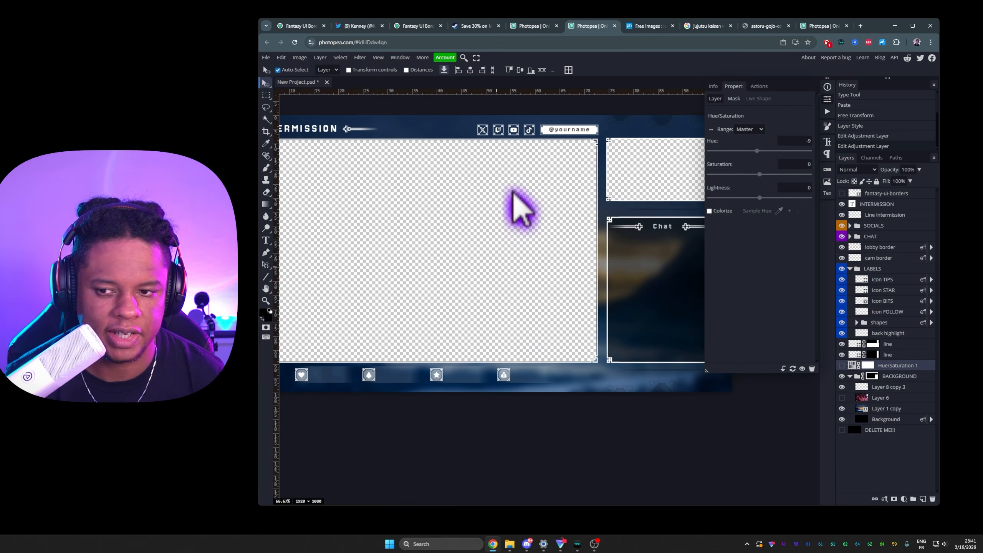
# Export the overlay as a 1920 × 1080 PNG at 100% quality and save it as New Project.png.
pyautogui.click(265, 58)
pyautogui.moveTo(296, 175)
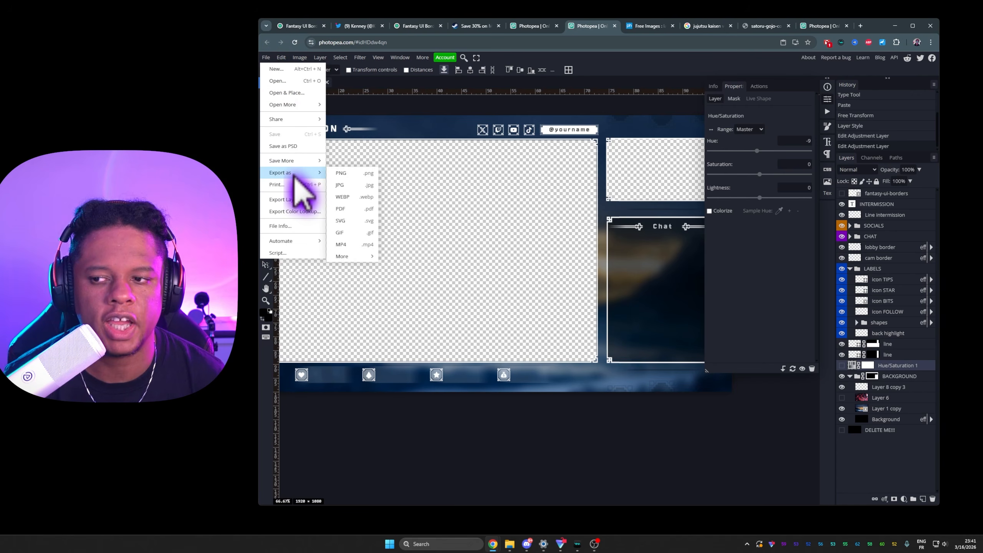
pyautogui.click(352, 174)
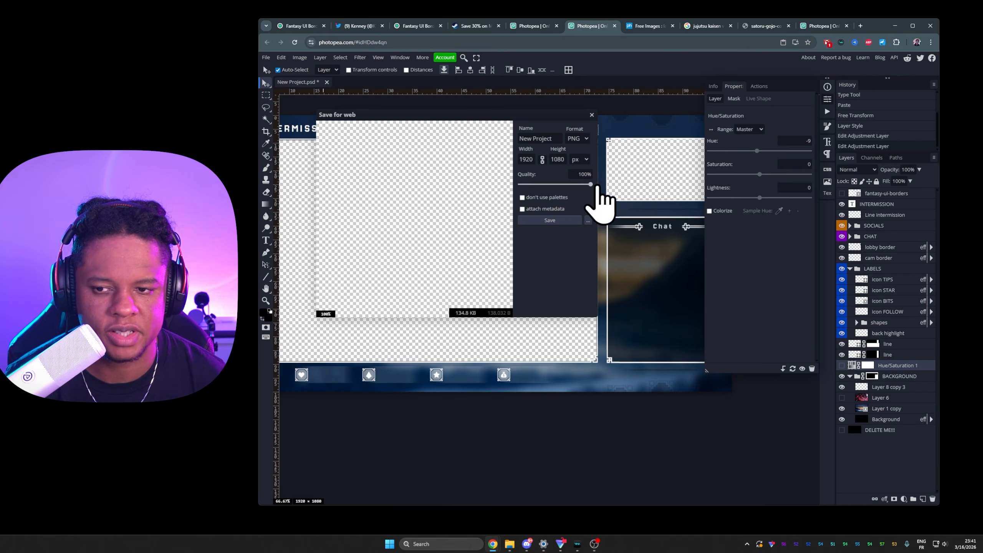
pyautogui.click(550, 220)
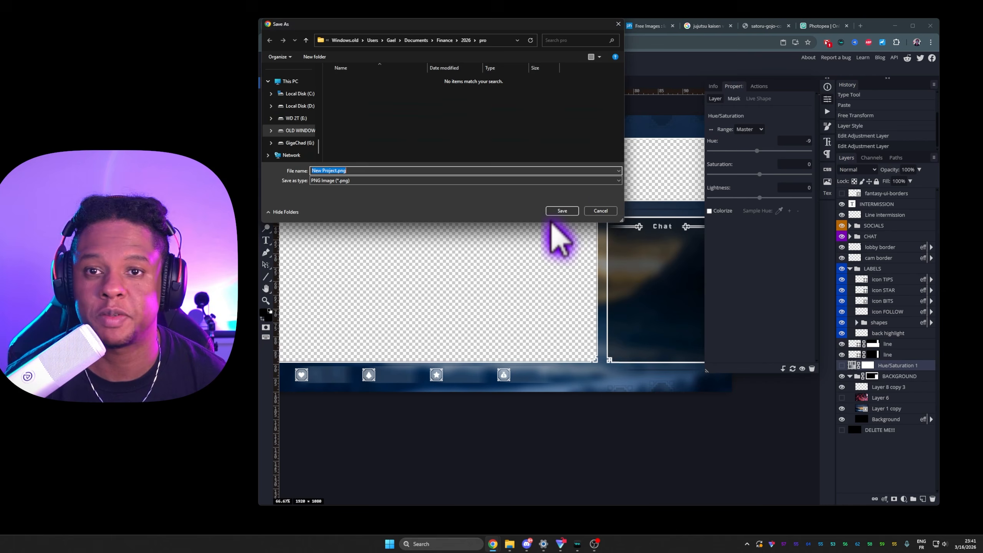
pyautogui.click(562, 211)
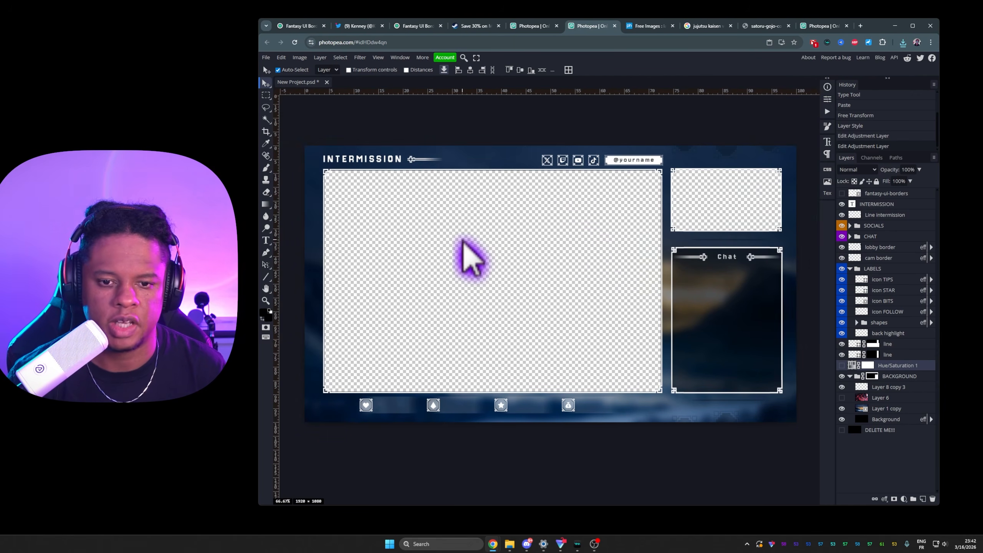
# Show the Layer 6 wallpaper again and move it slightly left and up within the overlay.
pyautogui.moveTo(459, 242); pyautogui.dragTo(445, 244)
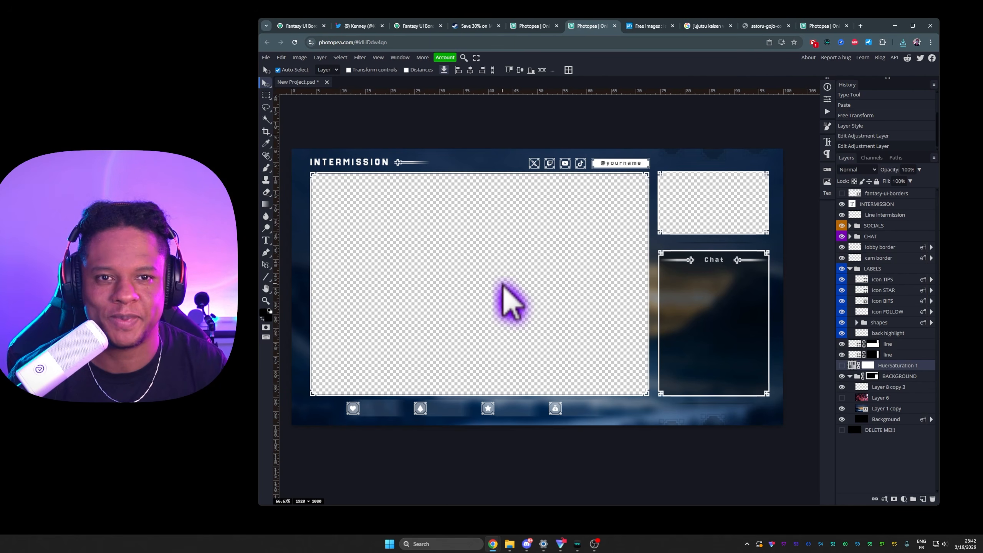
pyautogui.click(841, 398)
pyautogui.moveTo(723, 432); pyautogui.dragTo(710, 421)
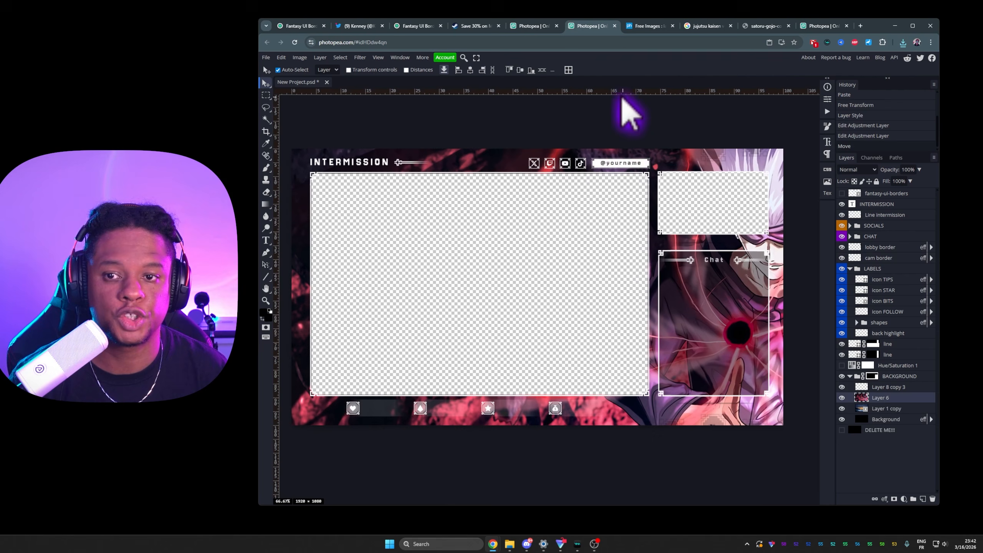
# Switch to the browser tabs with the MakeRoom Steam page and Kenney's Fantasy UI Borders preview to view them.
pyautogui.click(466, 30)
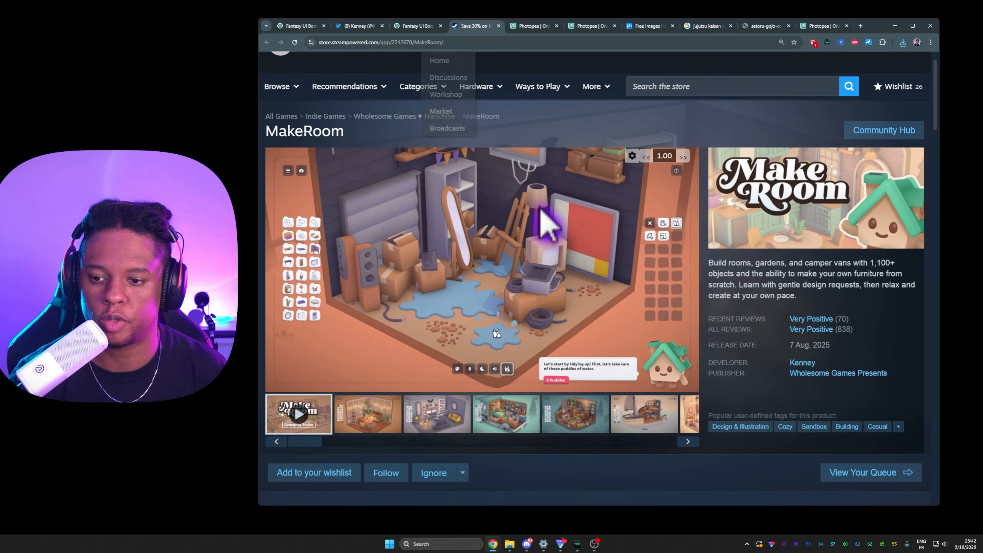
pyautogui.click(416, 30)
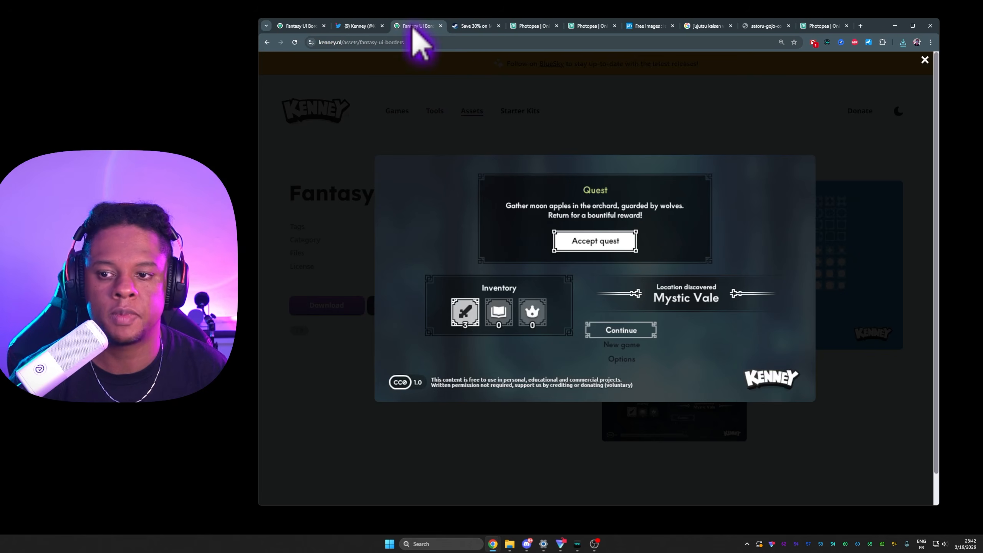
# Close the Fantasy UI Borders preview and browse Kenney's 2D asset category for other UI packs.
pyautogui.click(511, 128)
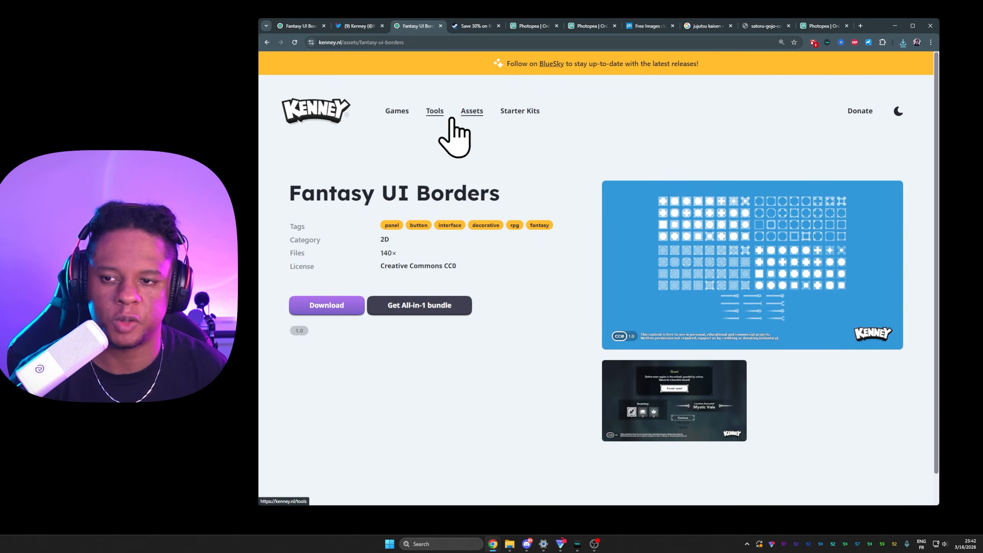
pyautogui.click(469, 112)
pyautogui.click(524, 183)
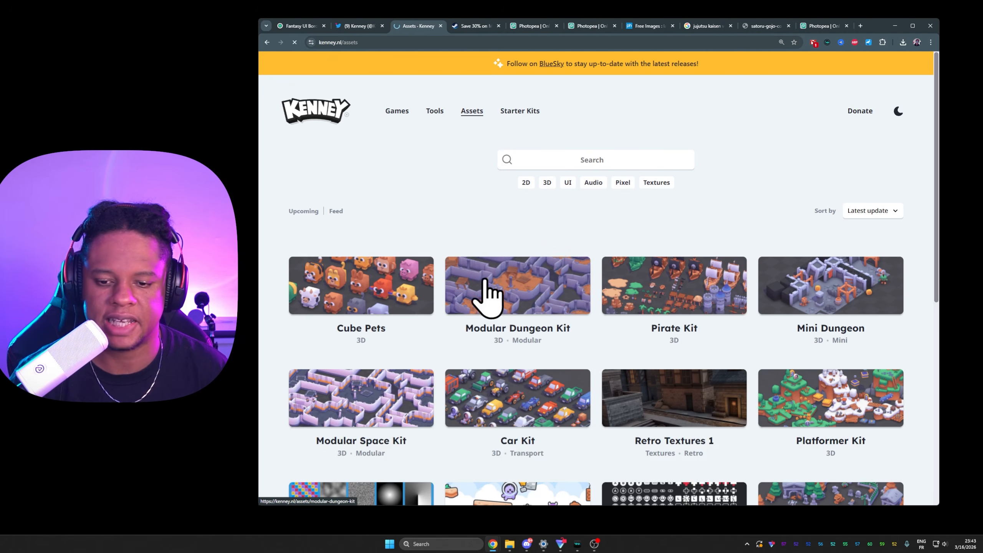
pyautogui.scroll(-8, 482, 296)
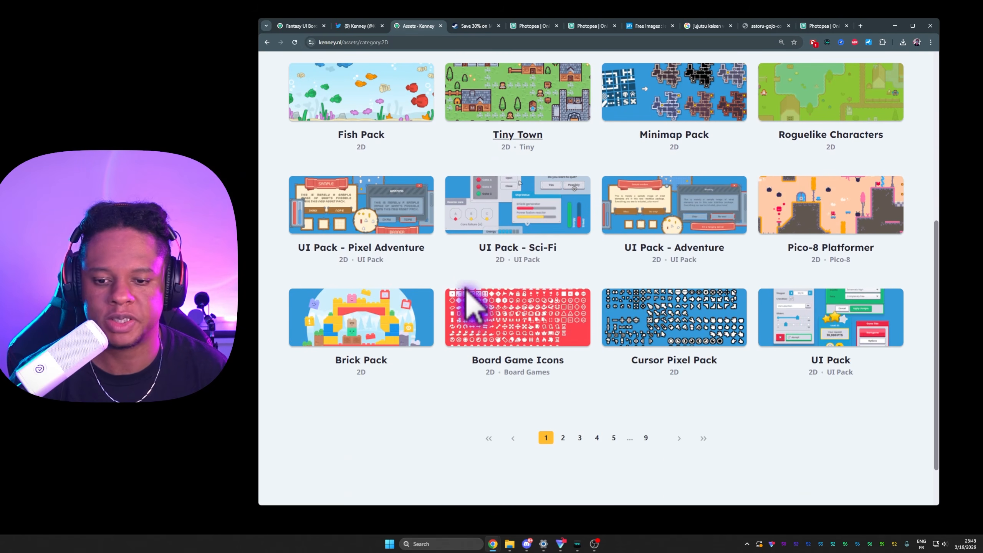
pyautogui.scroll(-2, 466, 306)
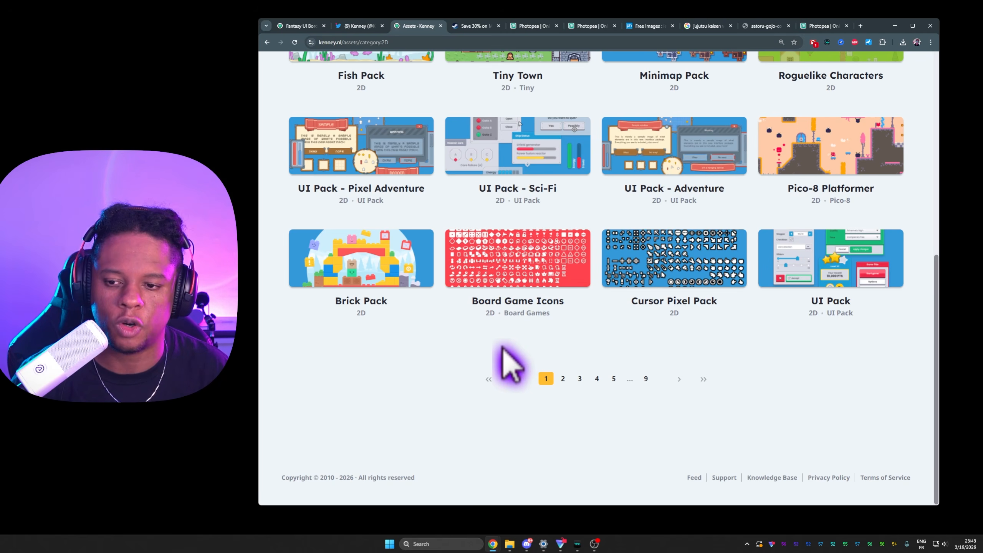
pyautogui.scroll(6, 509, 362)
pyautogui.scroll(3, 507, 364)
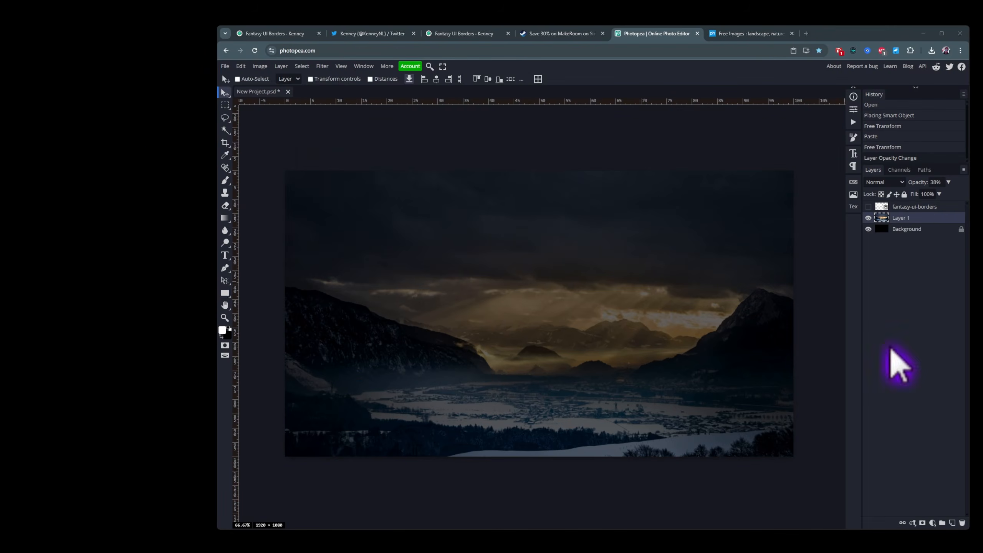
# In Photopea, draw a large black rectangle over the landscape's left side and apply the vertically flipped border copy along the smaller panel's lower edge.
pyautogui.moveTo(316, 198); pyautogui.dragTo(642, 408)
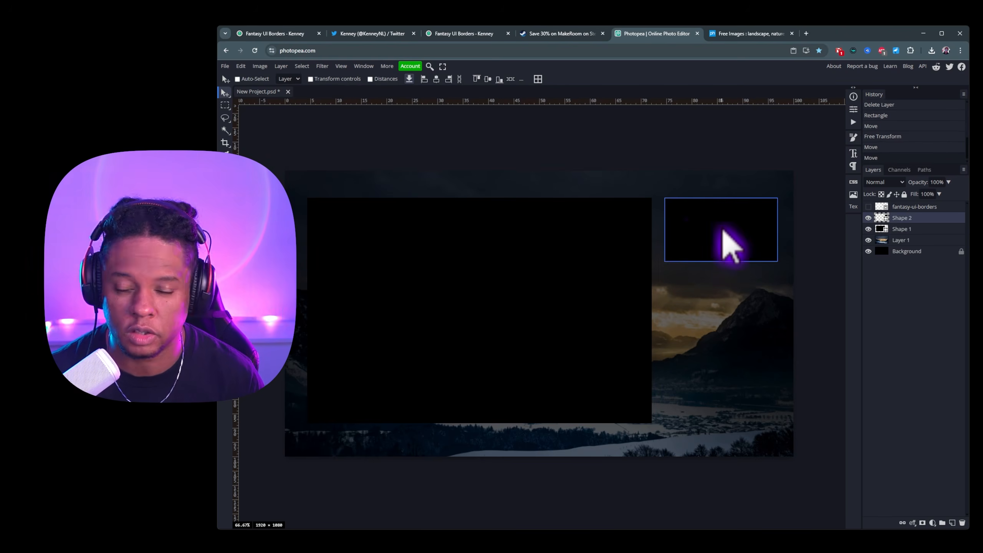
pyautogui.click(867, 219)
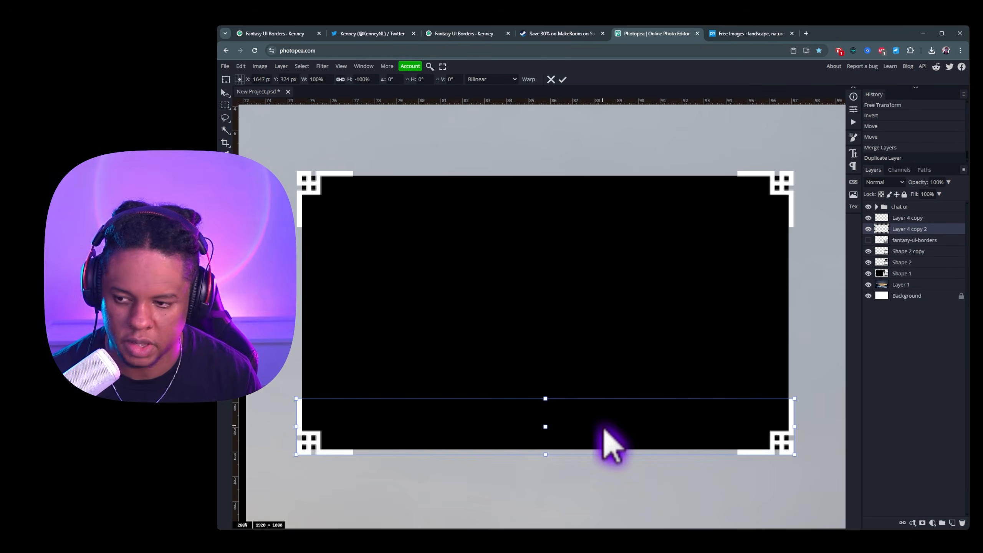
pyautogui.press('Return')
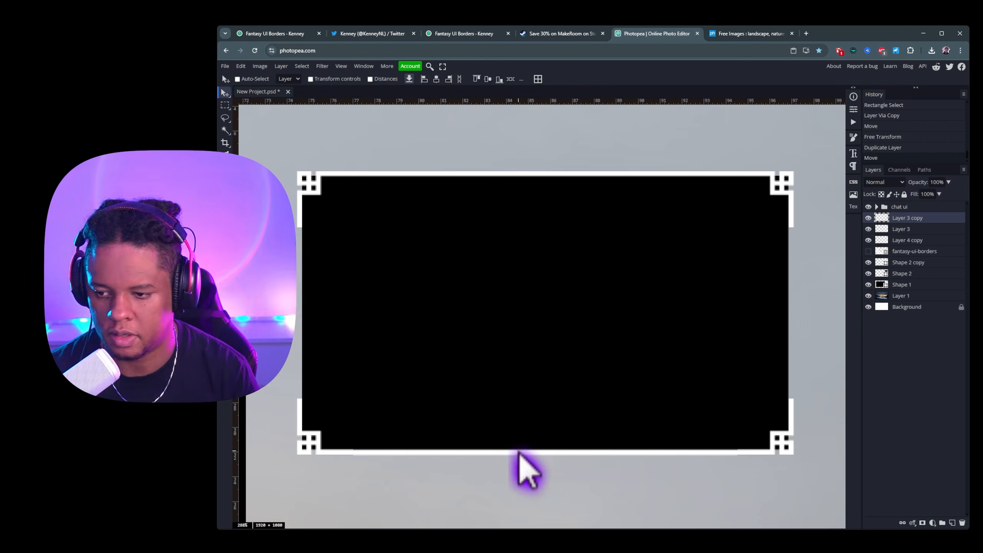